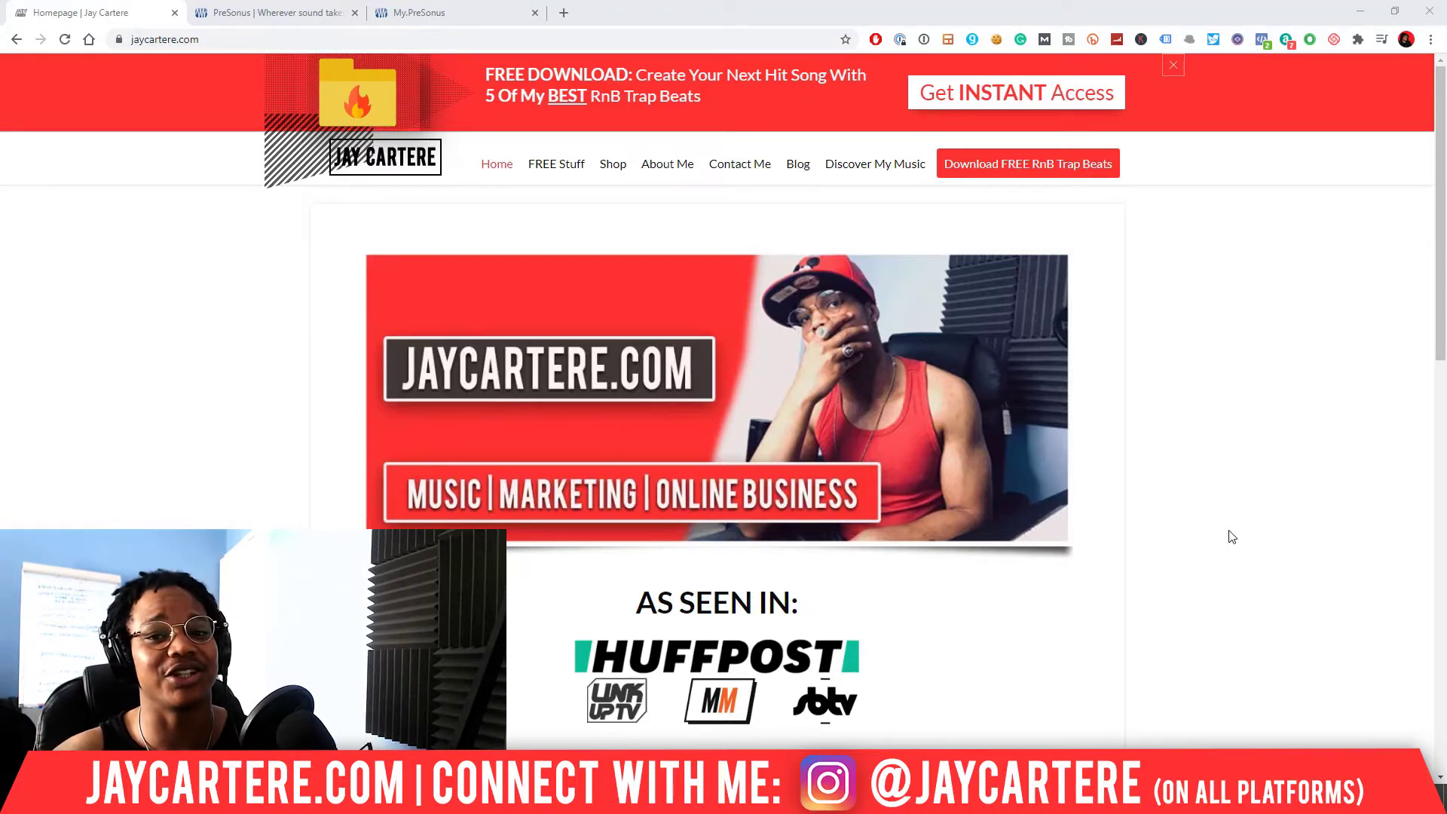
Step: Switch Chrome to the PreSonus tab and scroll through the presonus.com homepage
left_click(260, 13)
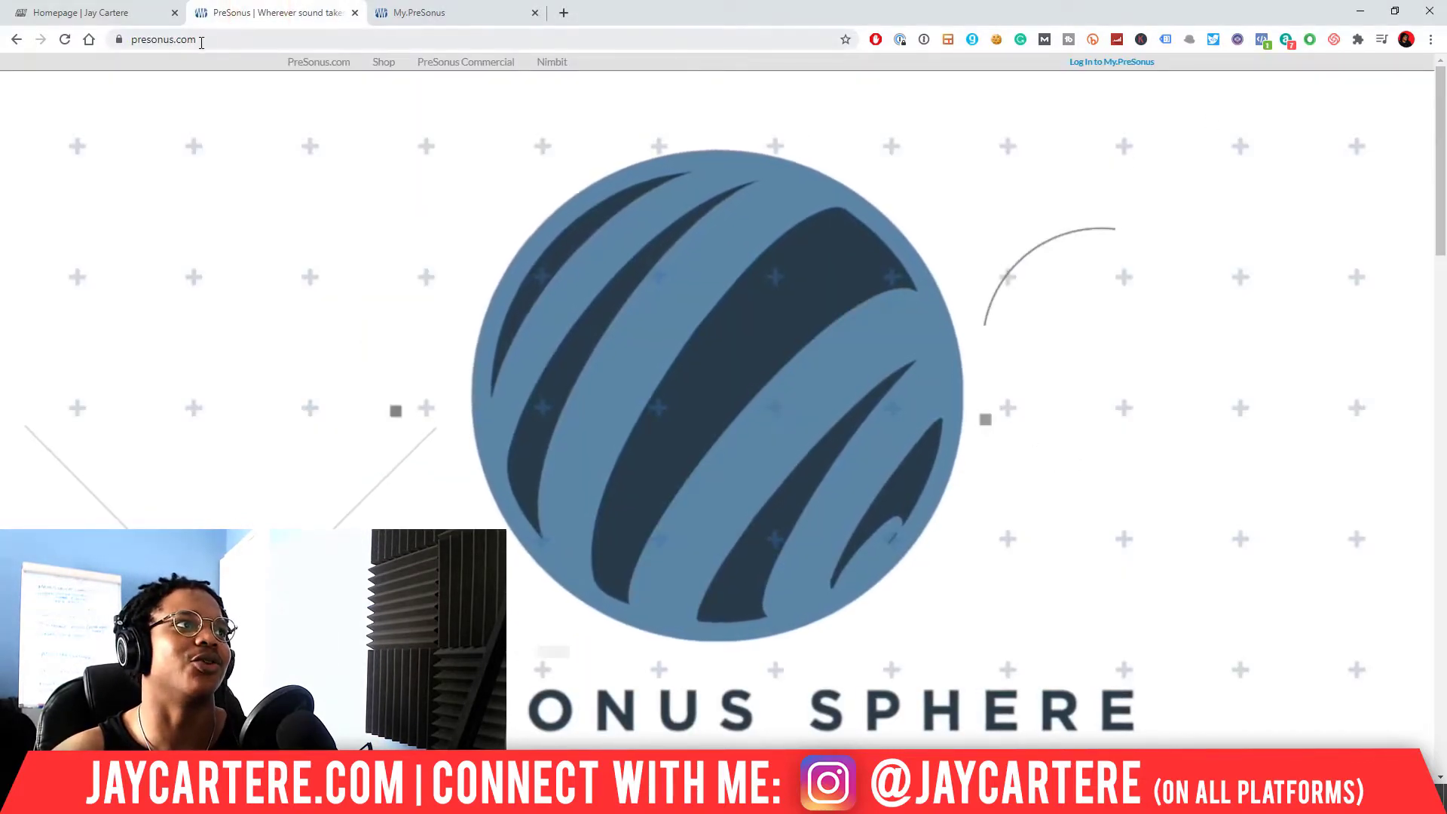
scroll(783, 324, "down", 3)
scroll(791, 331, "down", 3)
scroll(791, 332, "up", 5)
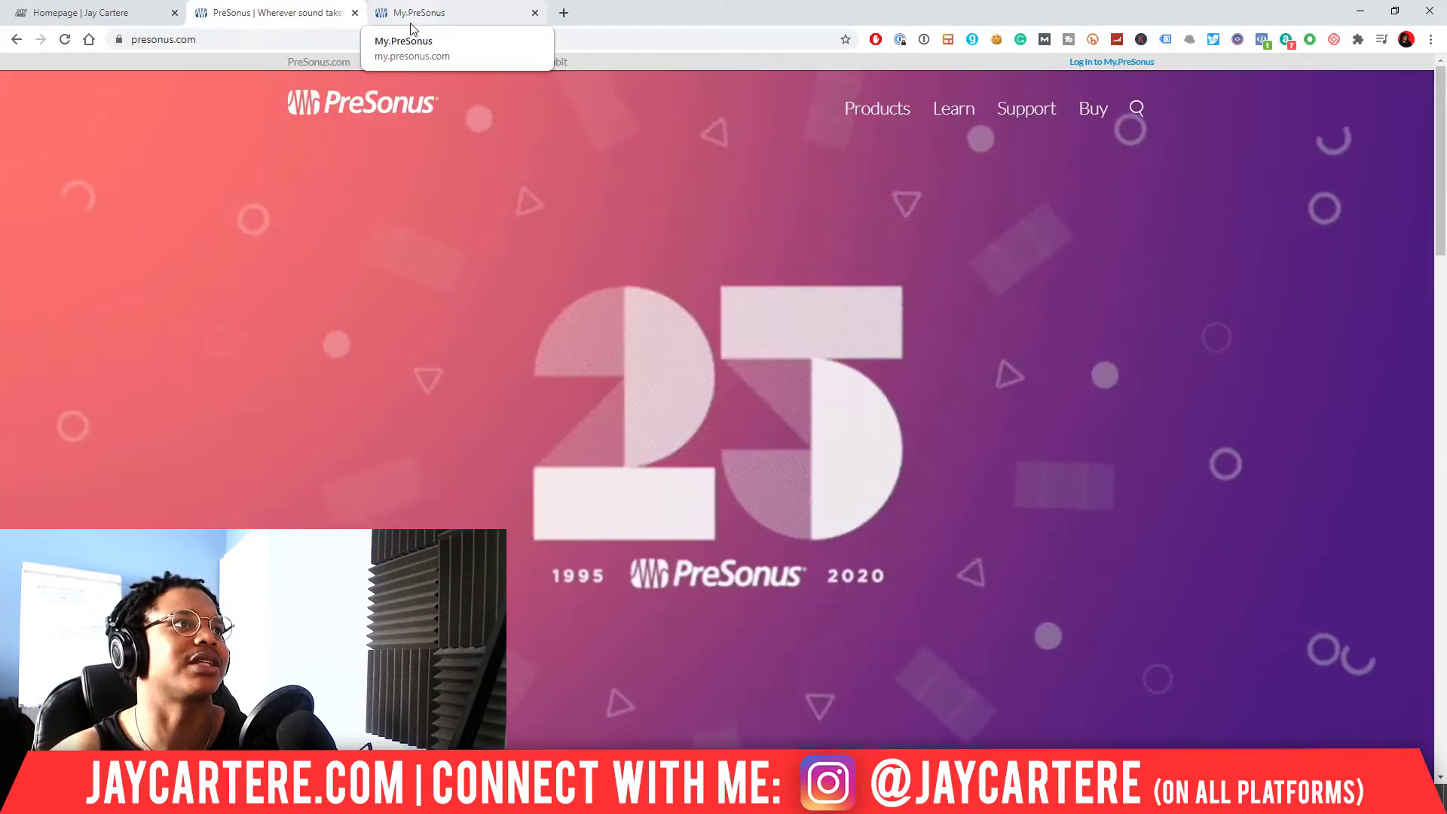
Step: Go to the My.PreSonus dashboard and open the Studio One 5 Professional product page
left_click(411, 23)
scroll(1155, 309, "down", 2)
scroll(1155, 310, "down", 2)
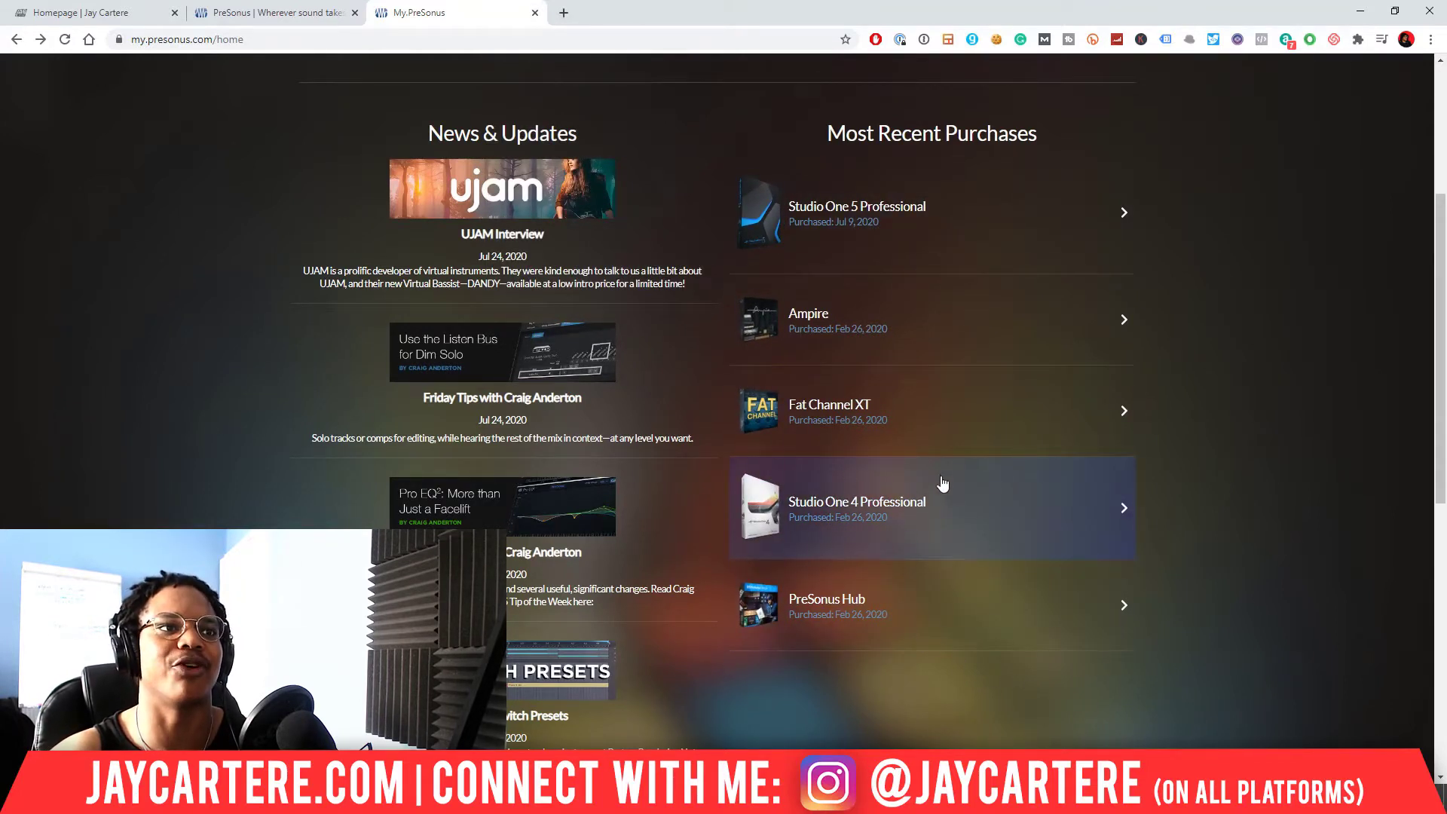
right_click(886, 205)
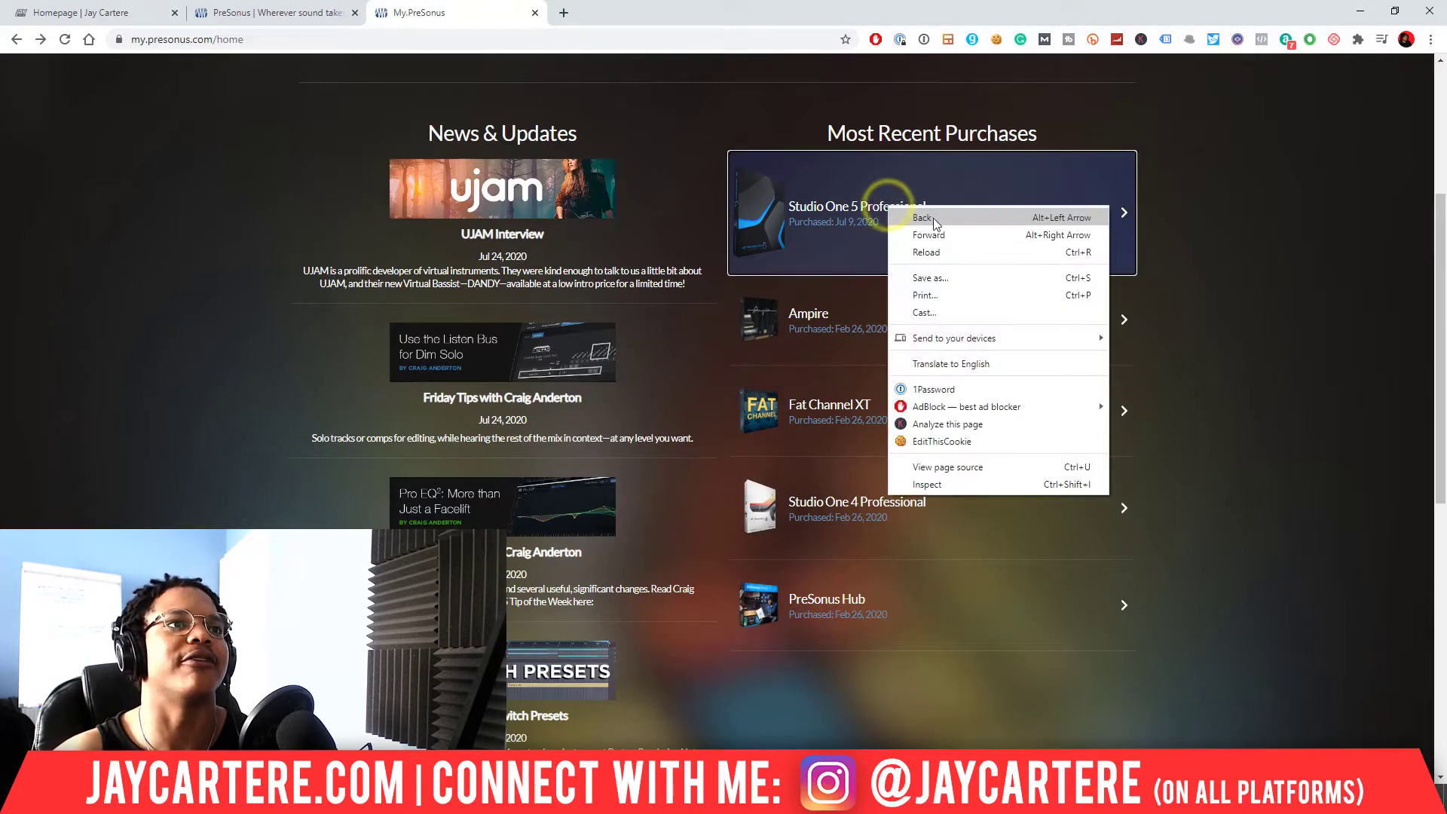
left_click(843, 213)
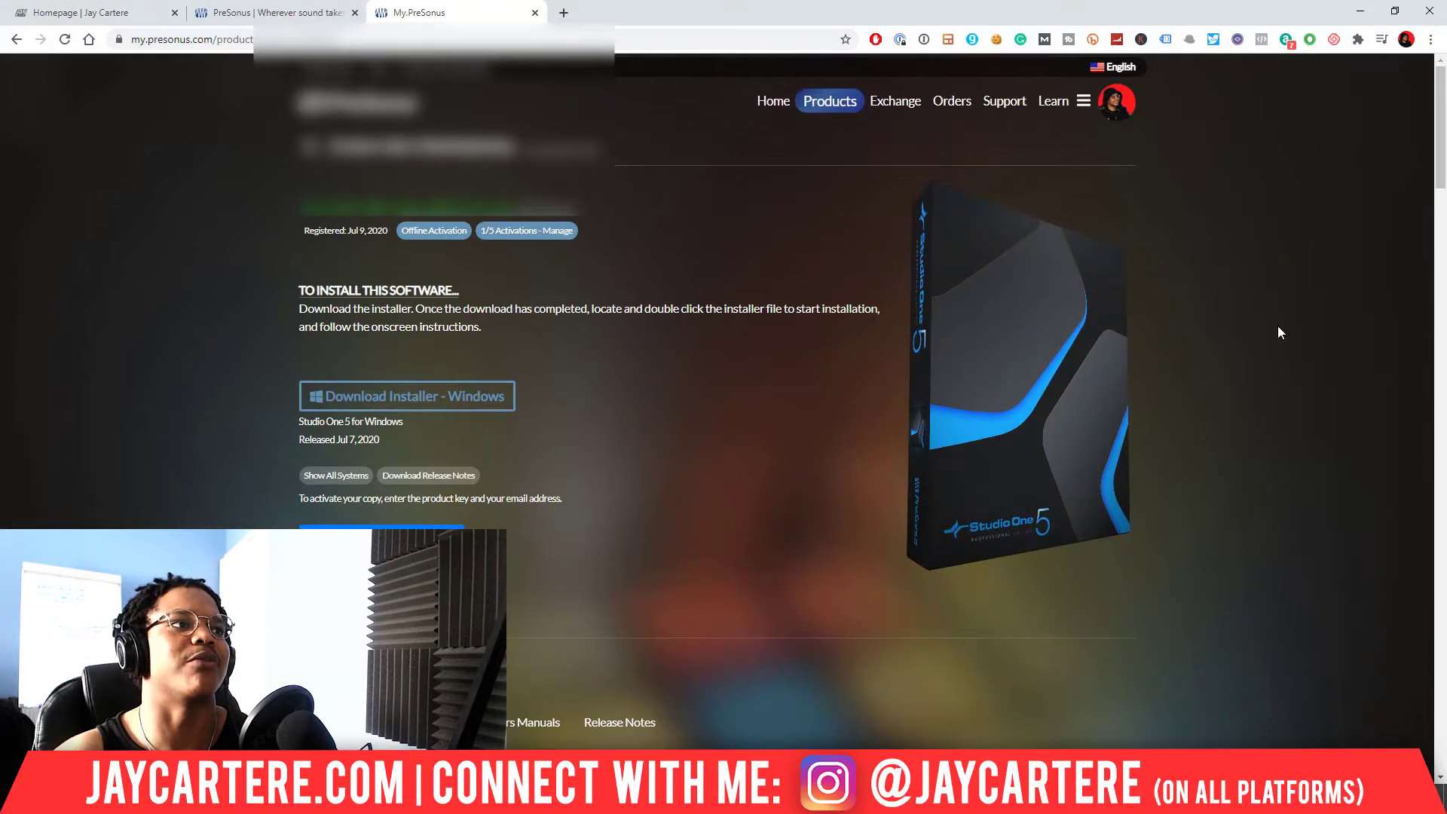
Step: Expand the 31 bundled downloads list, review it, then collapse it again
scroll(1277, 333, "down", 3)
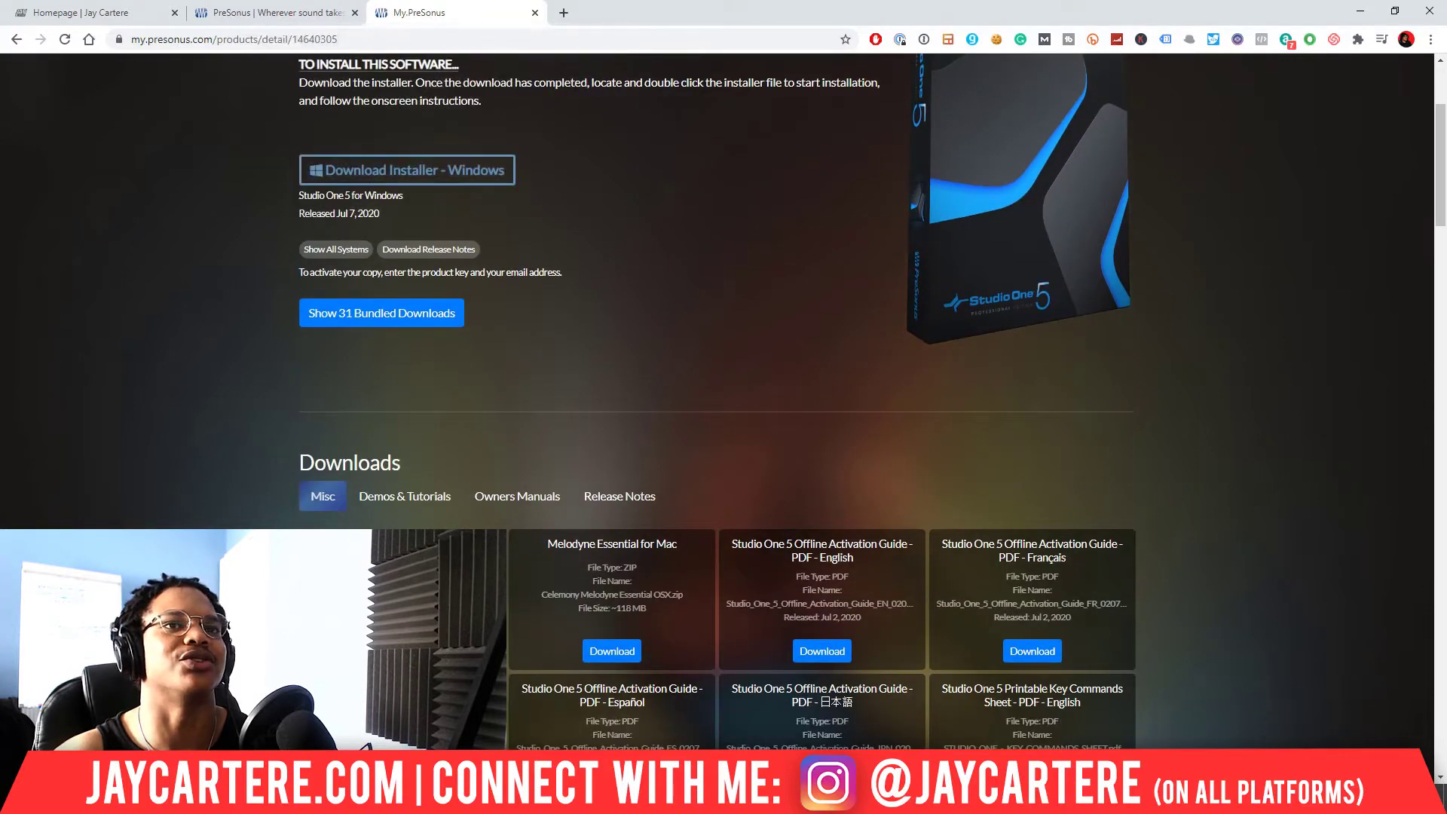
left_click_drag(1440, 205, 1440, 201)
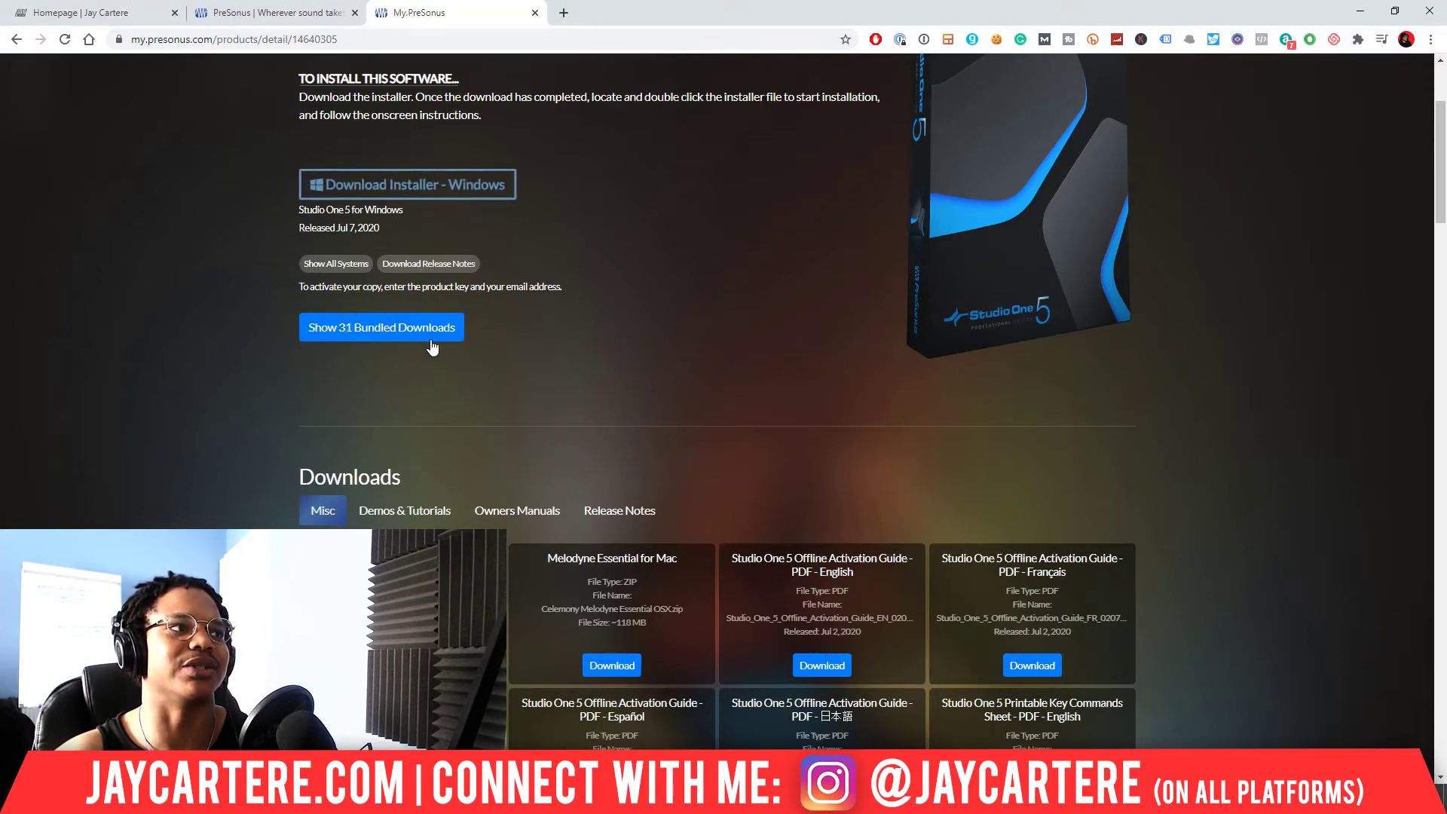
left_click(413, 326)
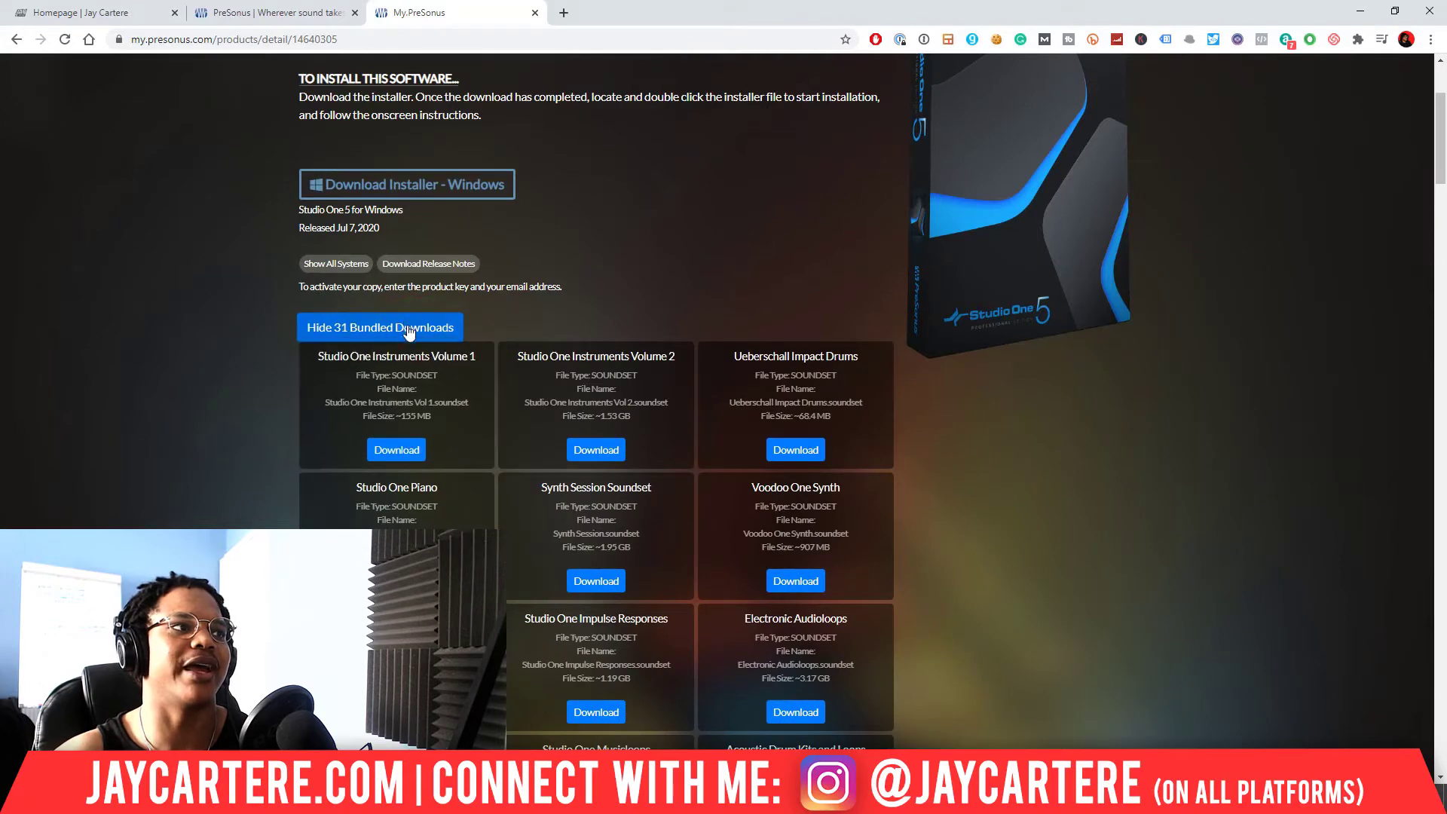
scroll(856, 512, "down", 3)
scroll(855, 510, "up", 2)
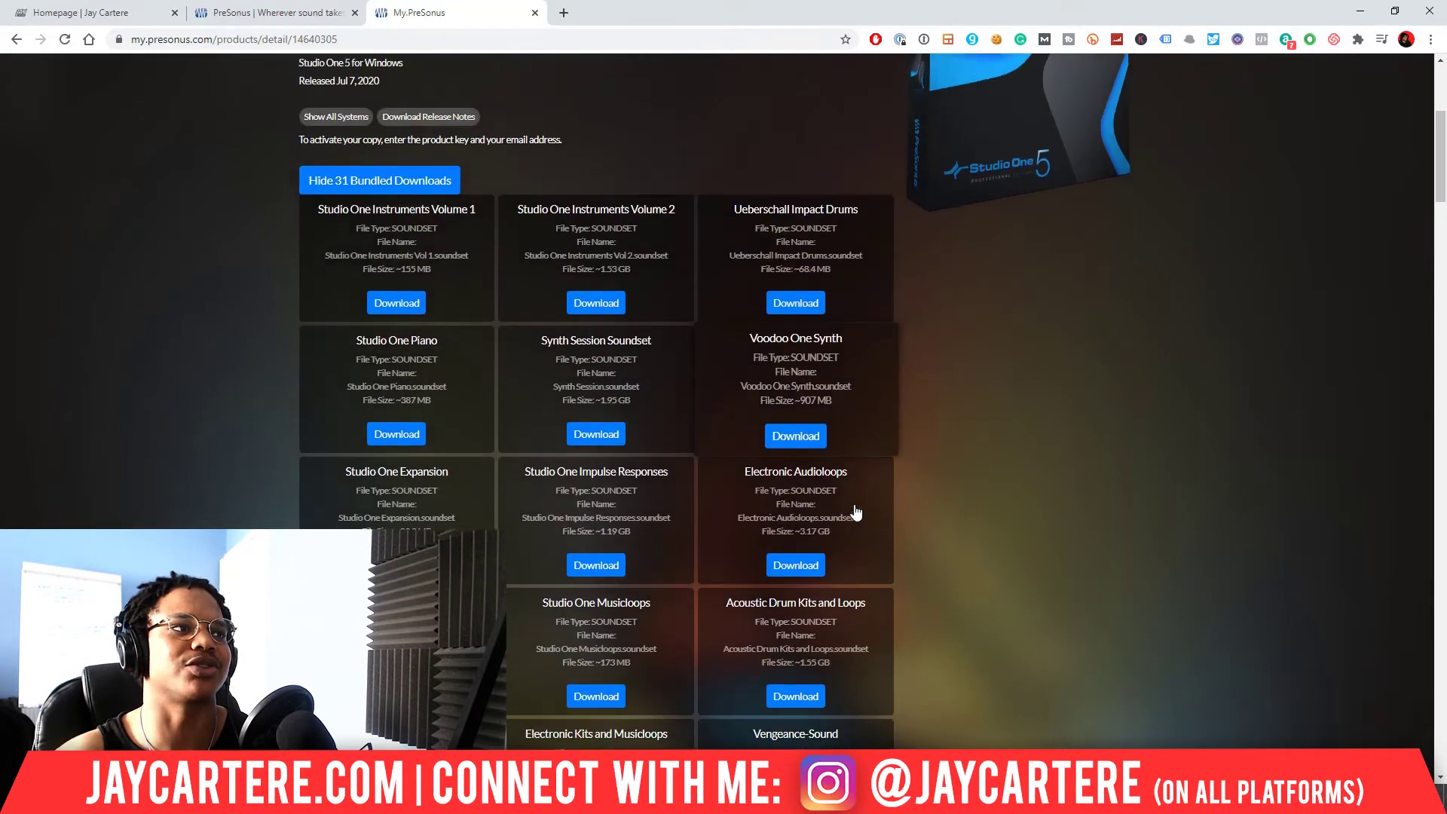
left_click(387, 258)
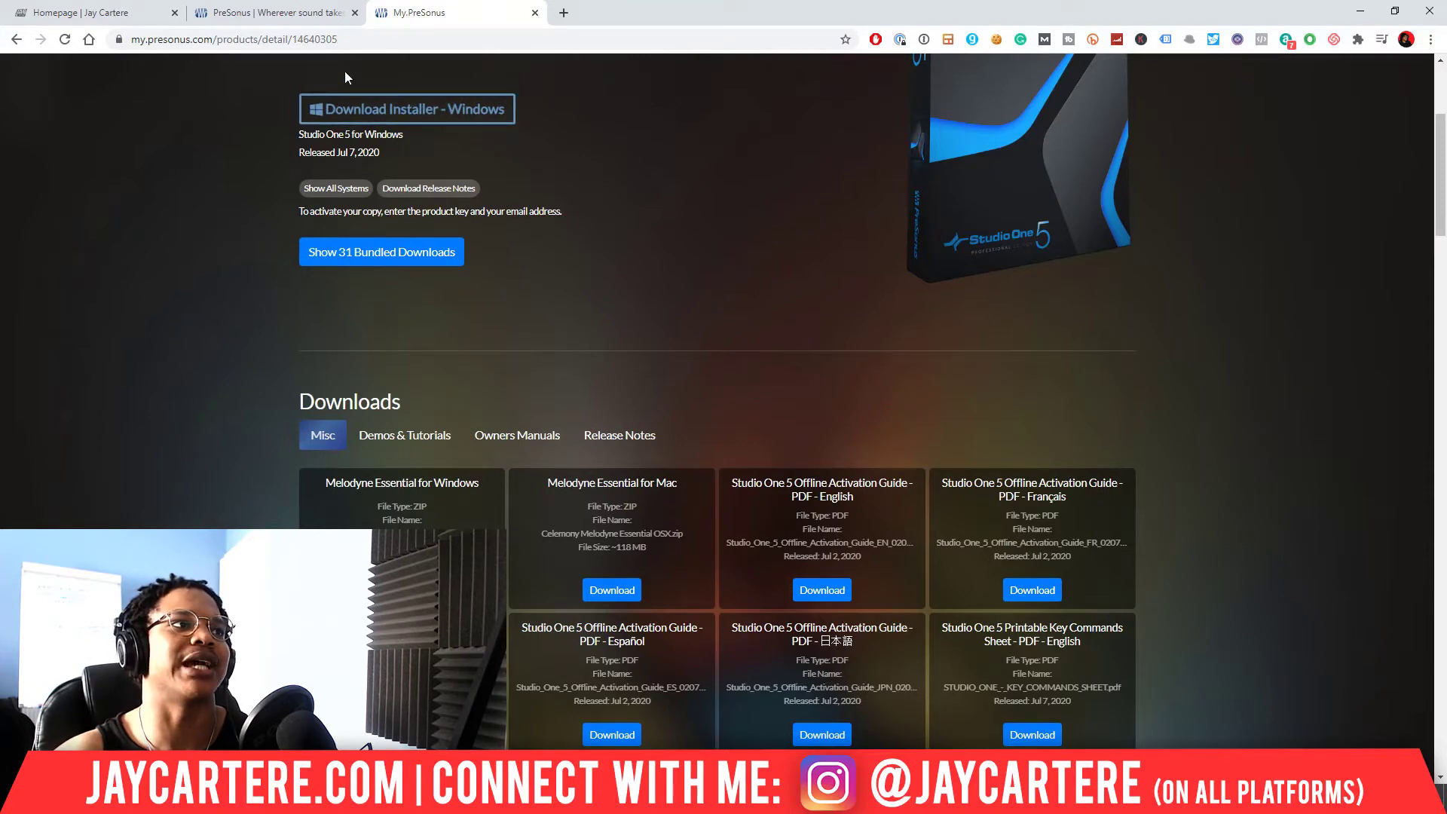
Step: Download the Studio One 5 installer for Windows
left_click(488, 120)
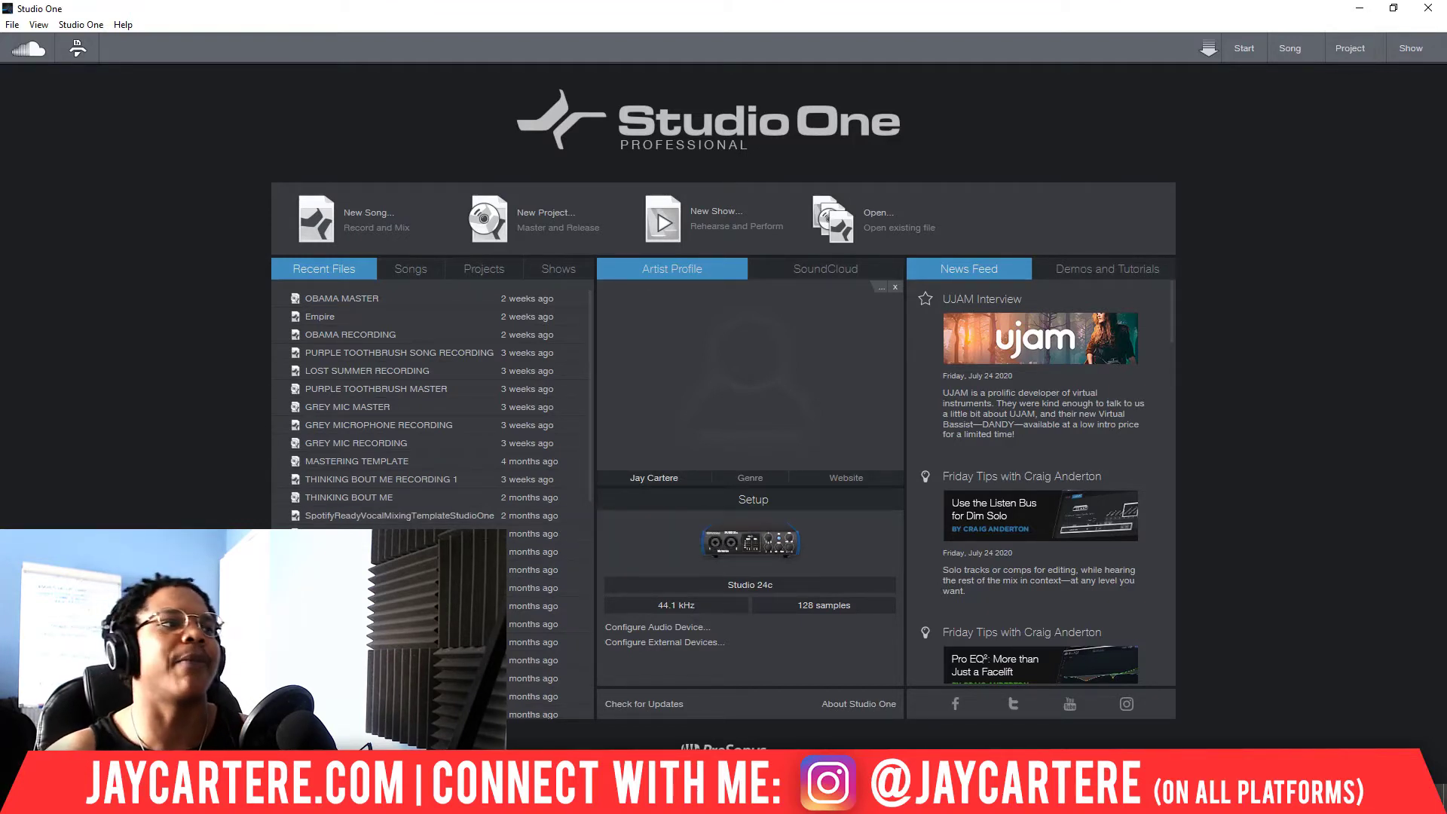
scroll(429, 452, "down", 10)
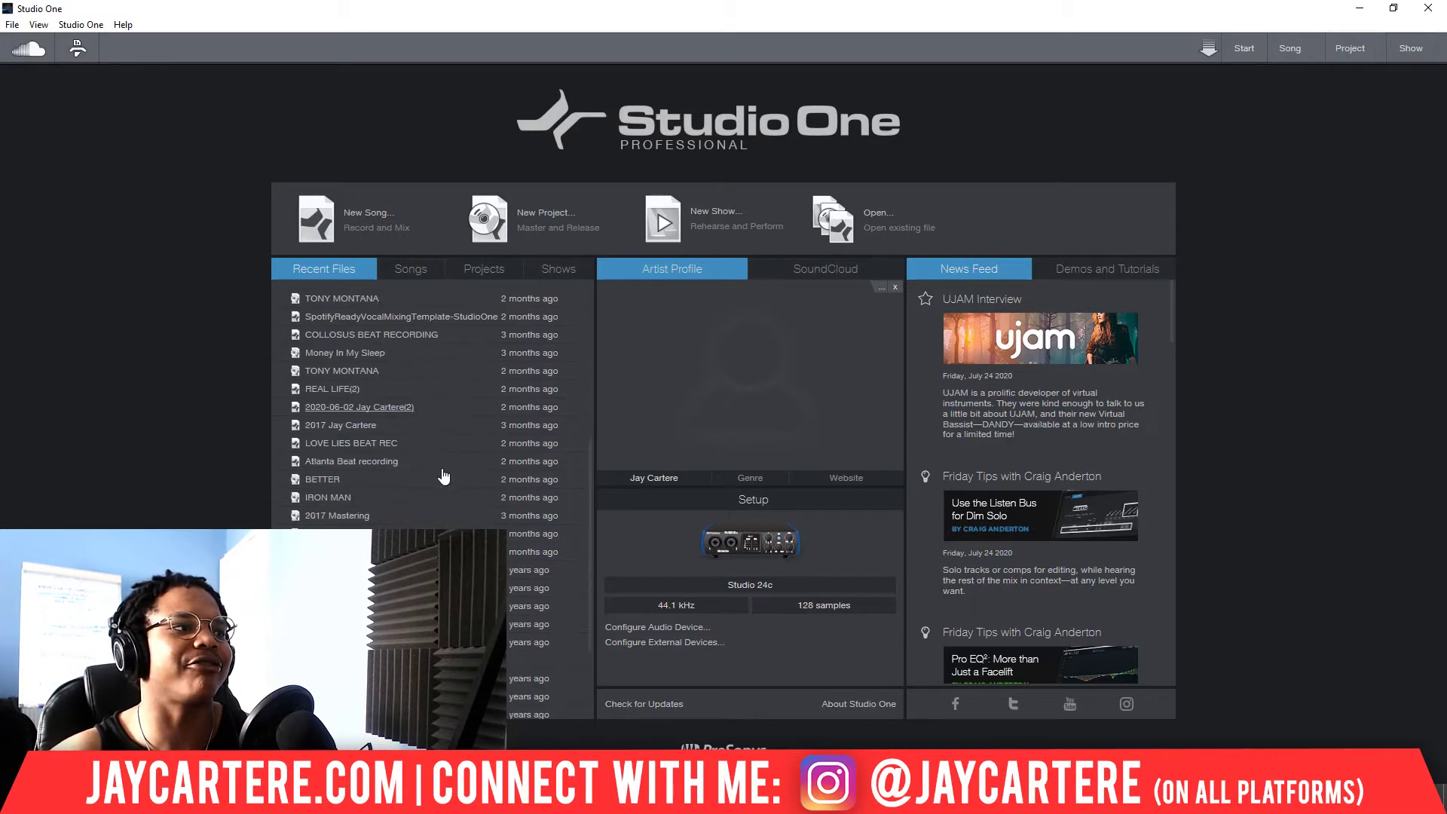
scroll(443, 475, "down", 3)
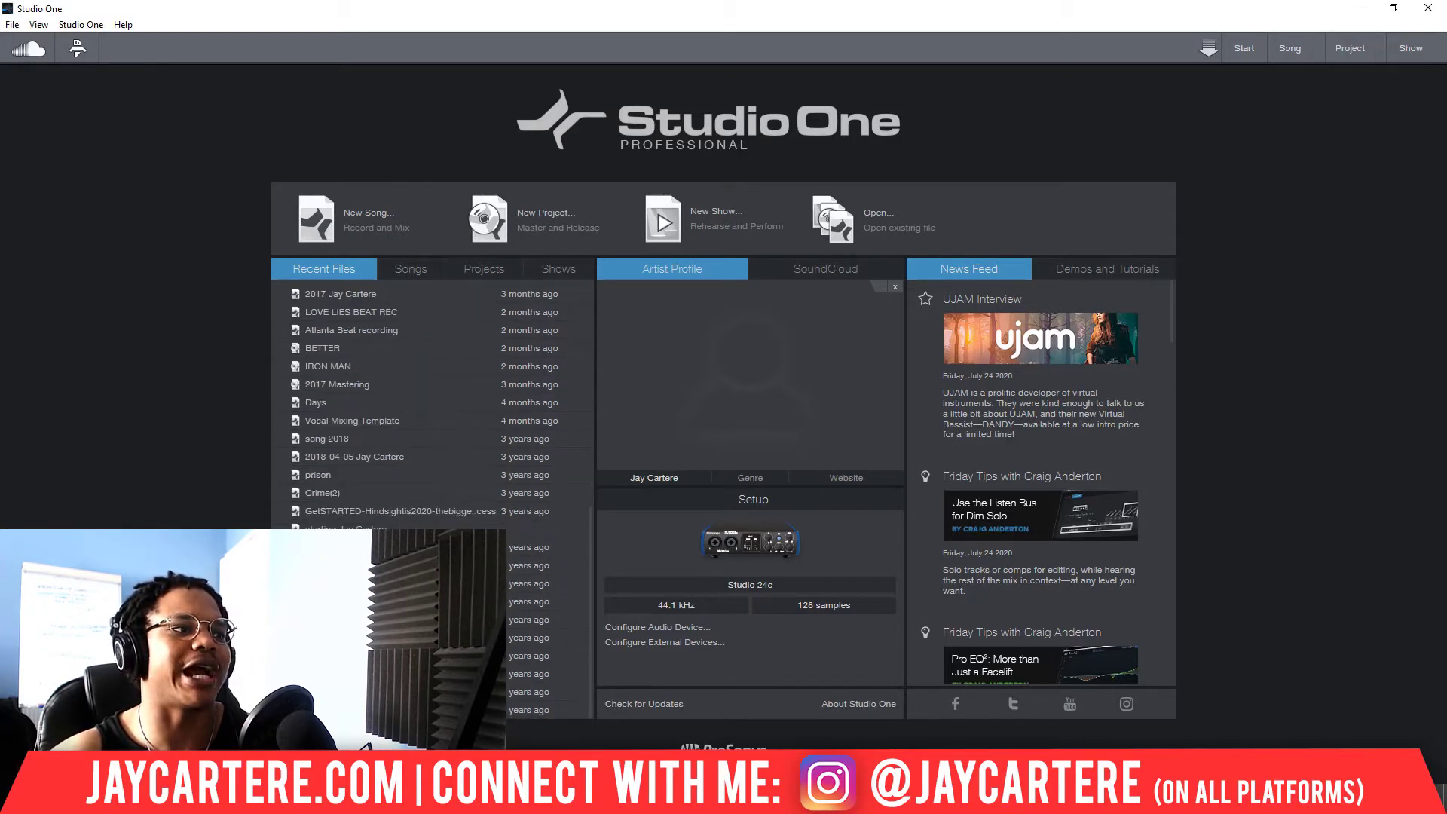
scroll(467, 610, "up", 1)
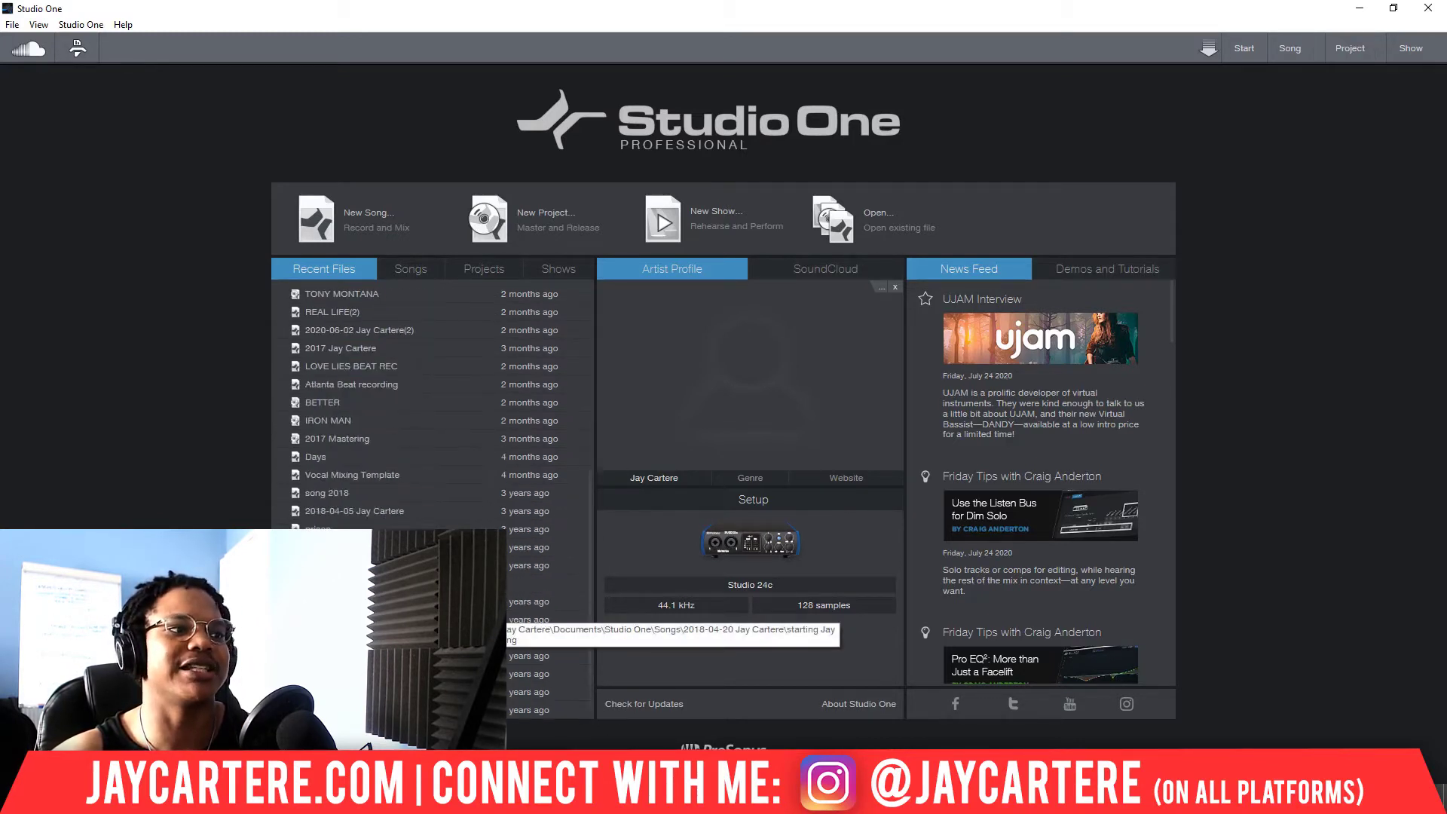
scroll(540, 632, "down", 1)
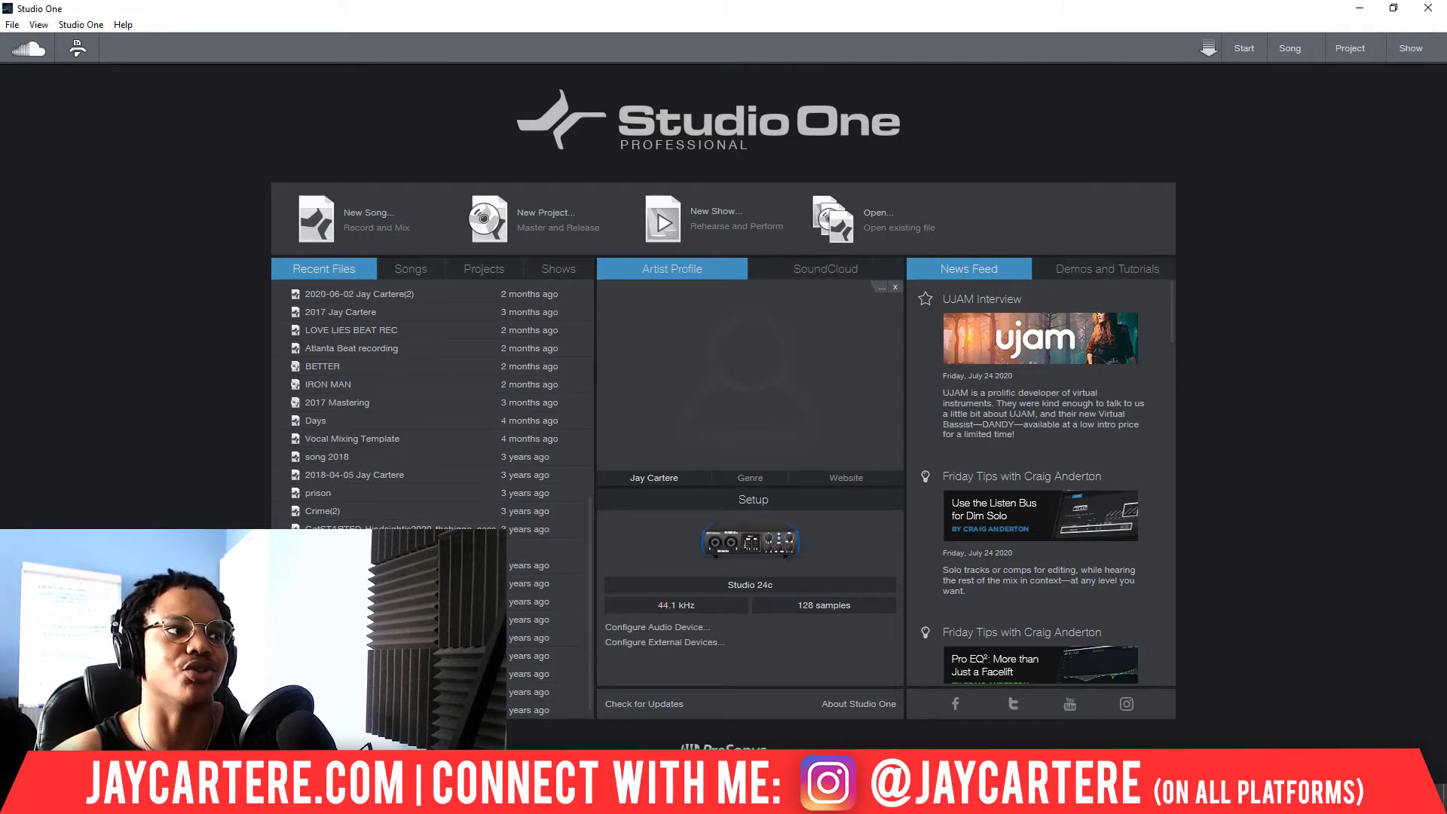
scroll(527, 610, "up", 10)
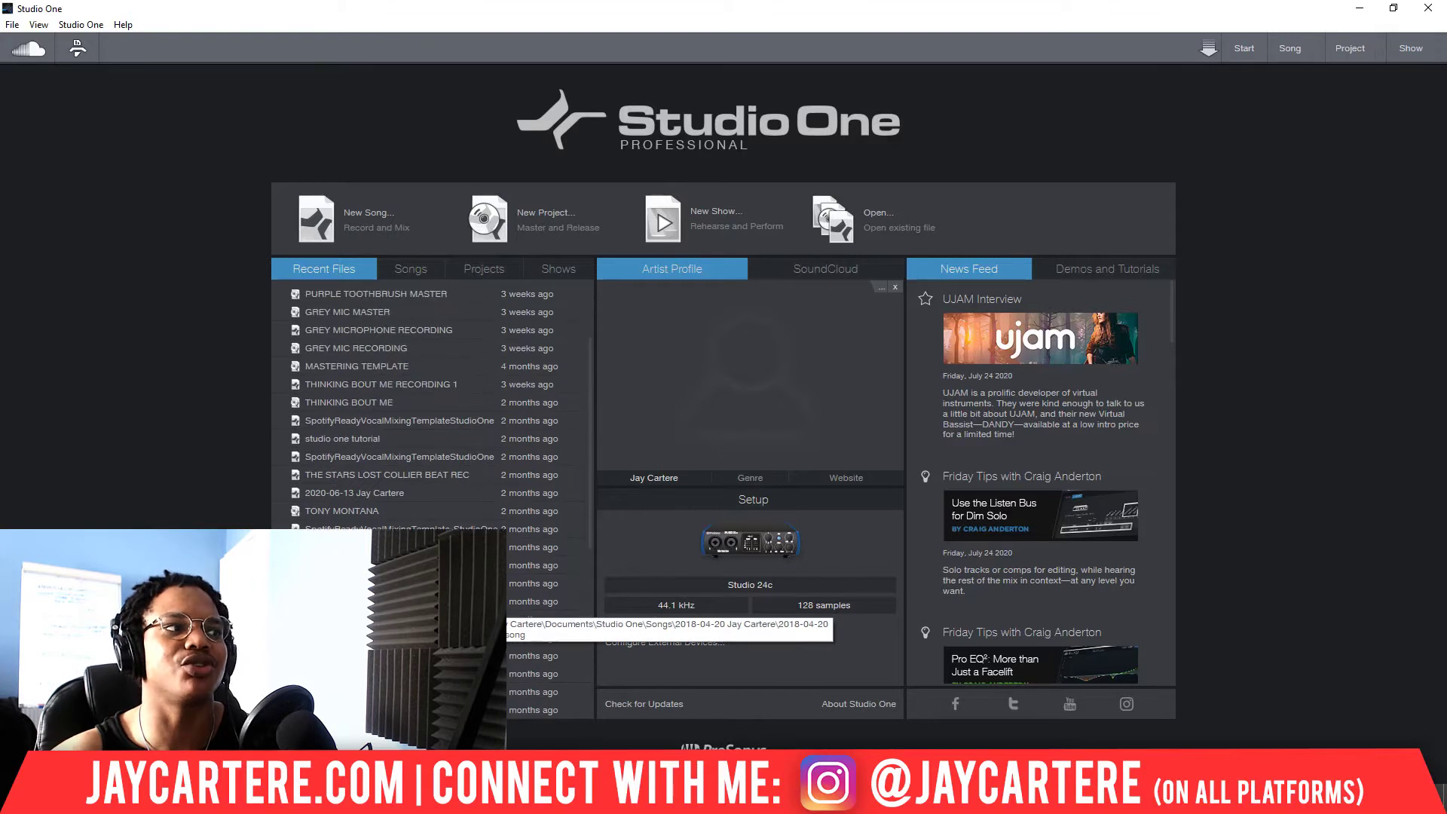
scroll(497, 614, "up", 3)
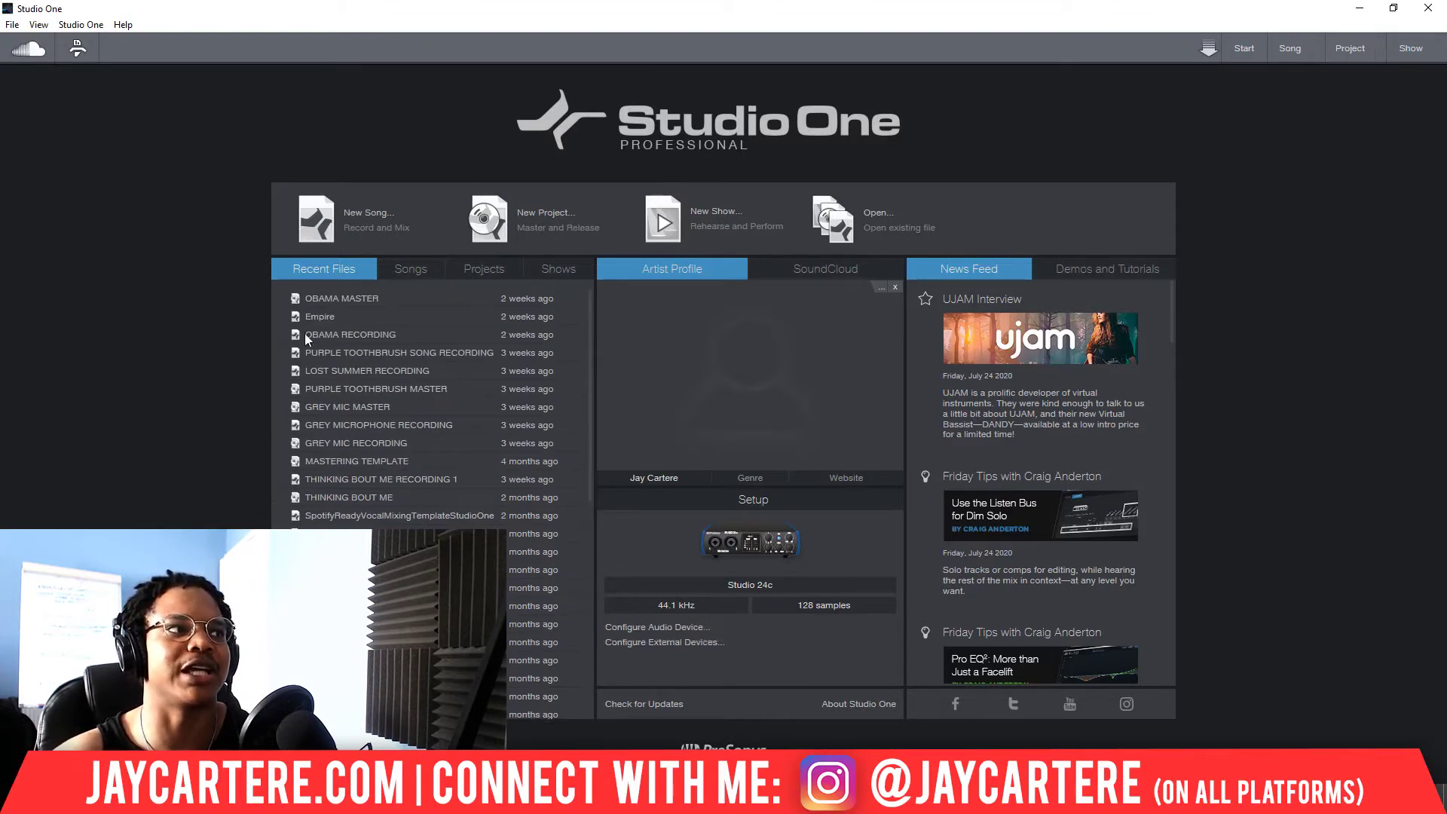
scroll(452, 482, "down", 5)
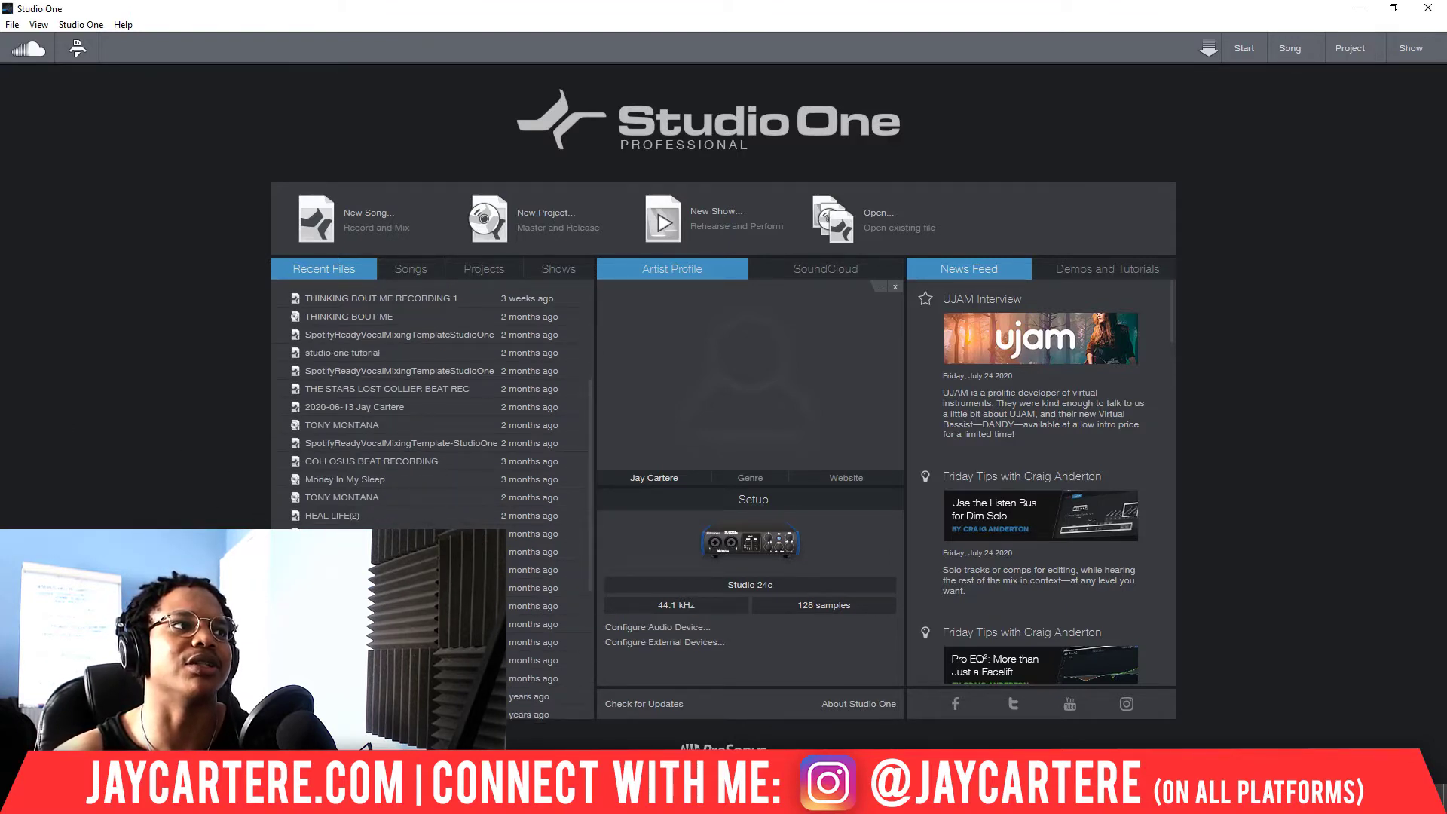
scroll(510, 532, "down", 2)
scroll(332, 452, "down", 1)
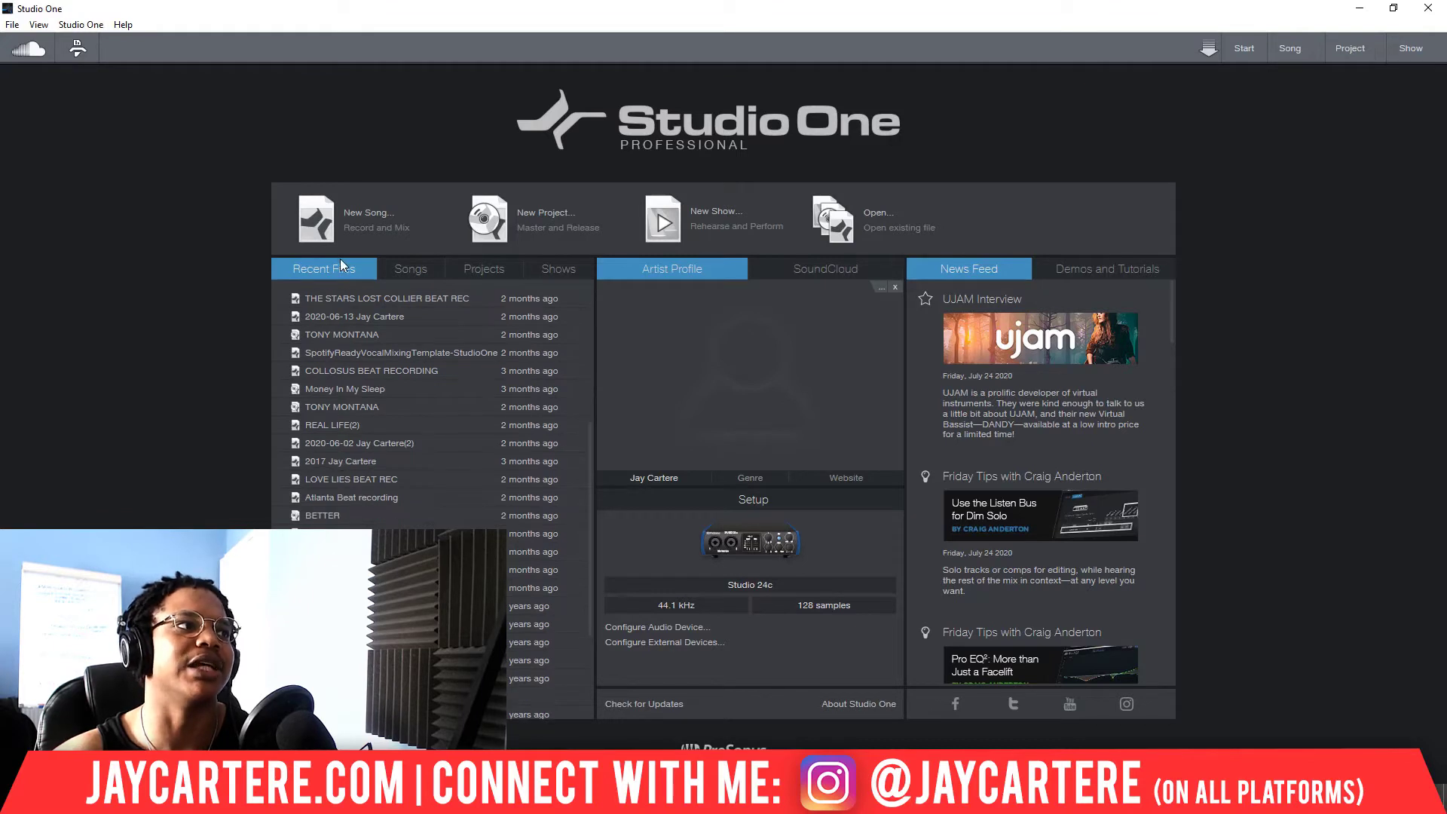
scroll(300, 362, "up", 5)
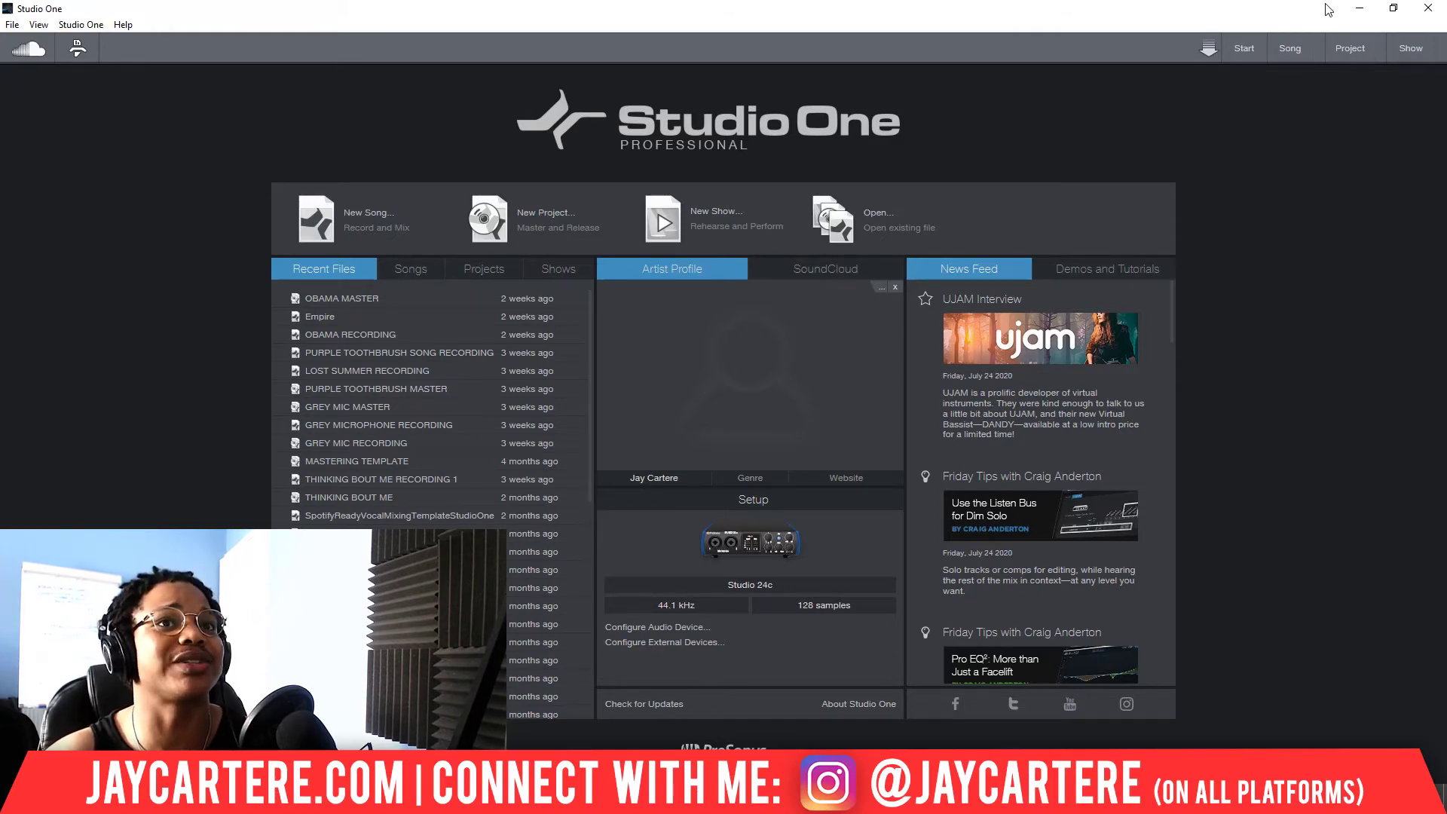
Step: Minimize Studio One and Chrome to reveal the desktop, leaving no icon selected
left_click(1359, 9)
left_click(1359, 12)
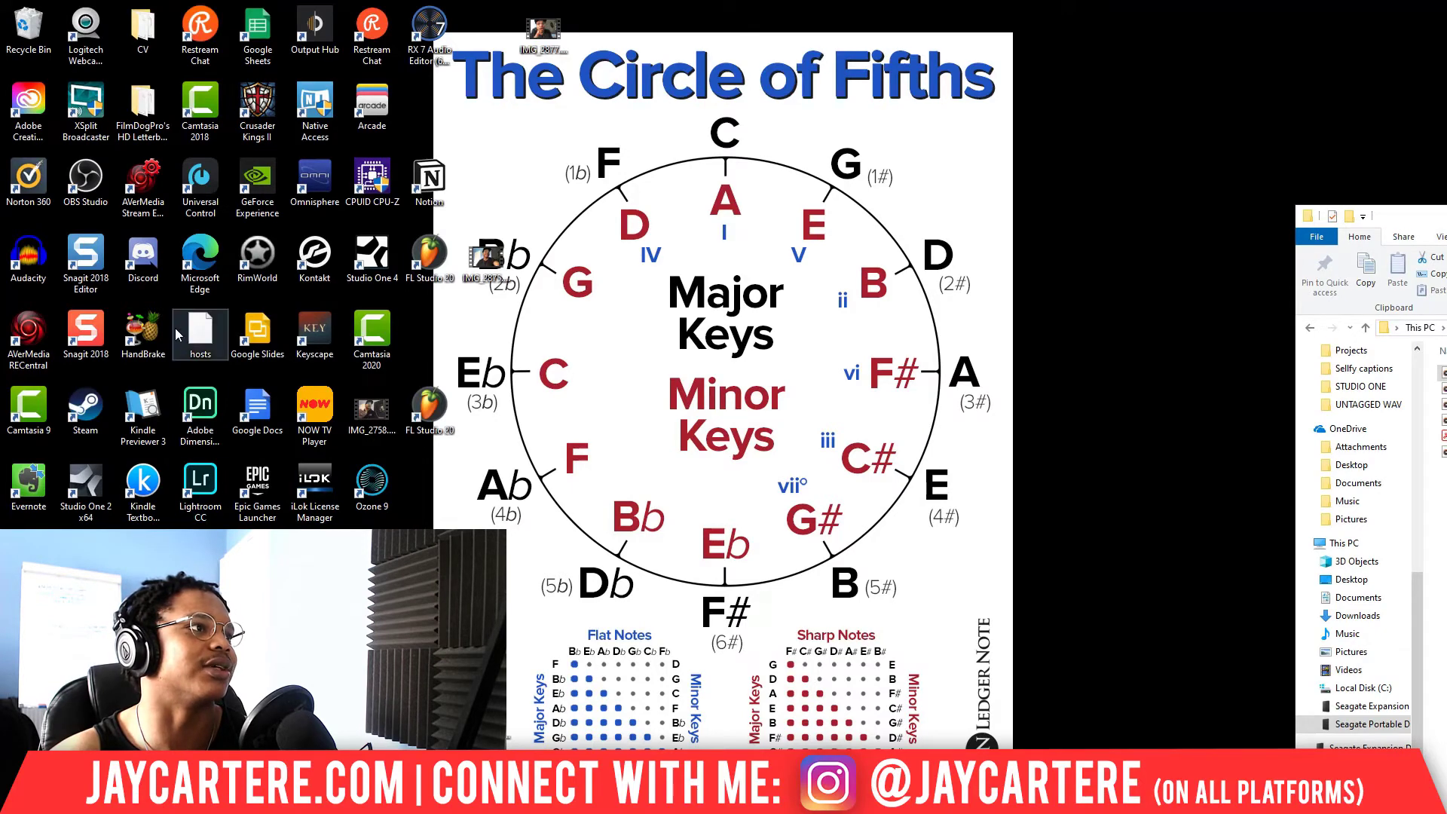
left_click(85, 486)
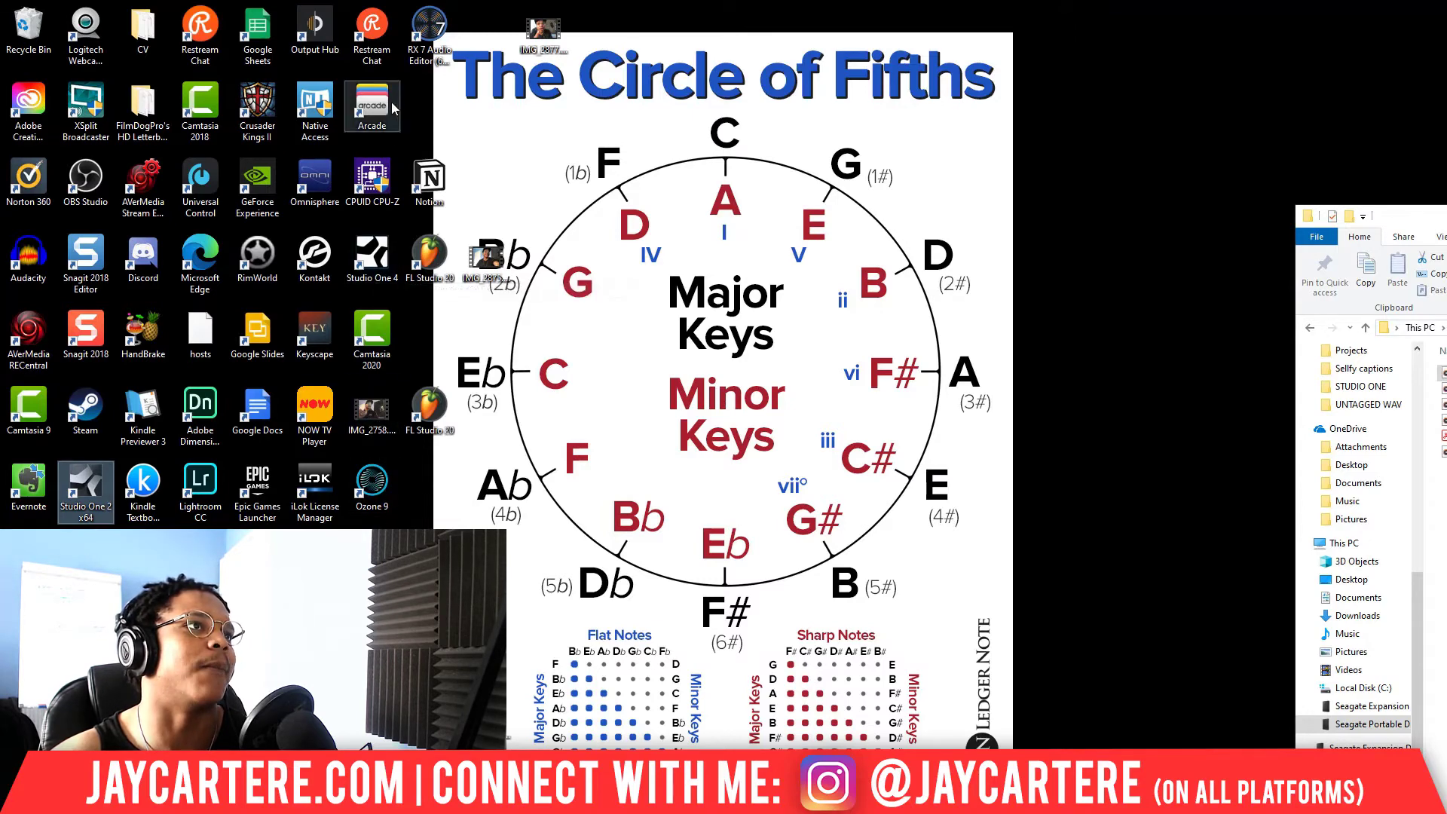
left_click(332, 69)
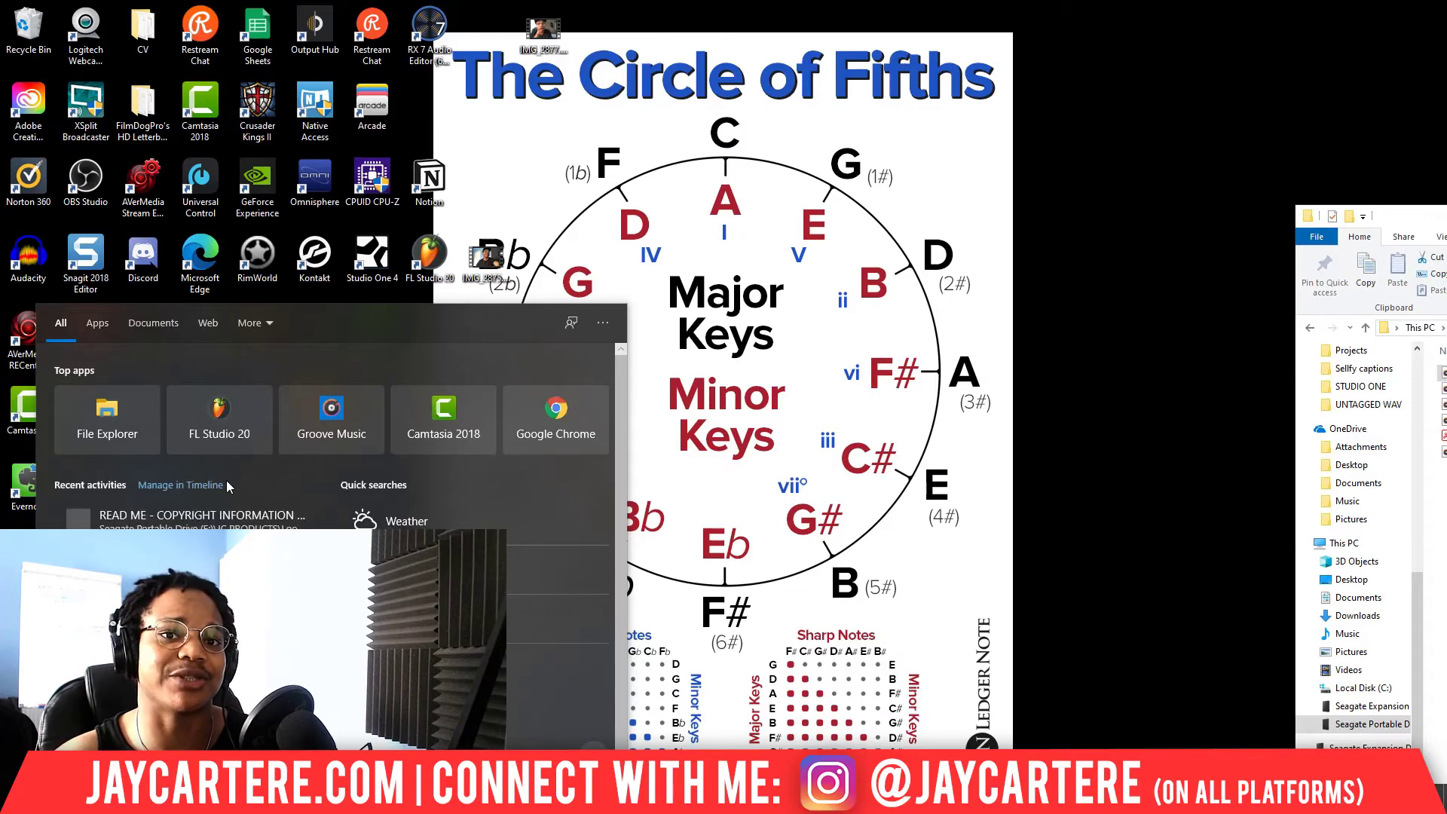
Step: Search Windows for 'studio one 4'
type("studio one")
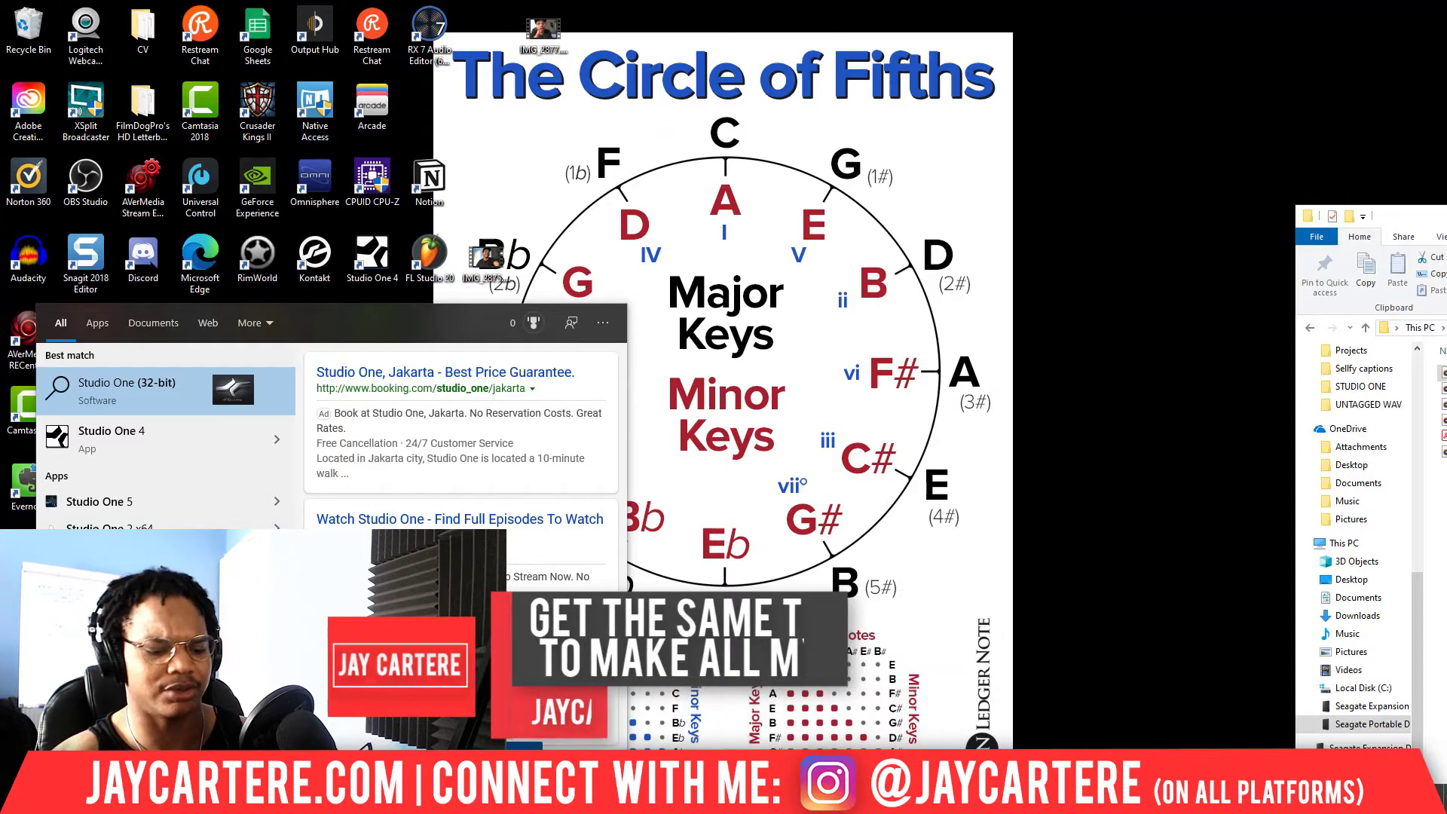
type("4")
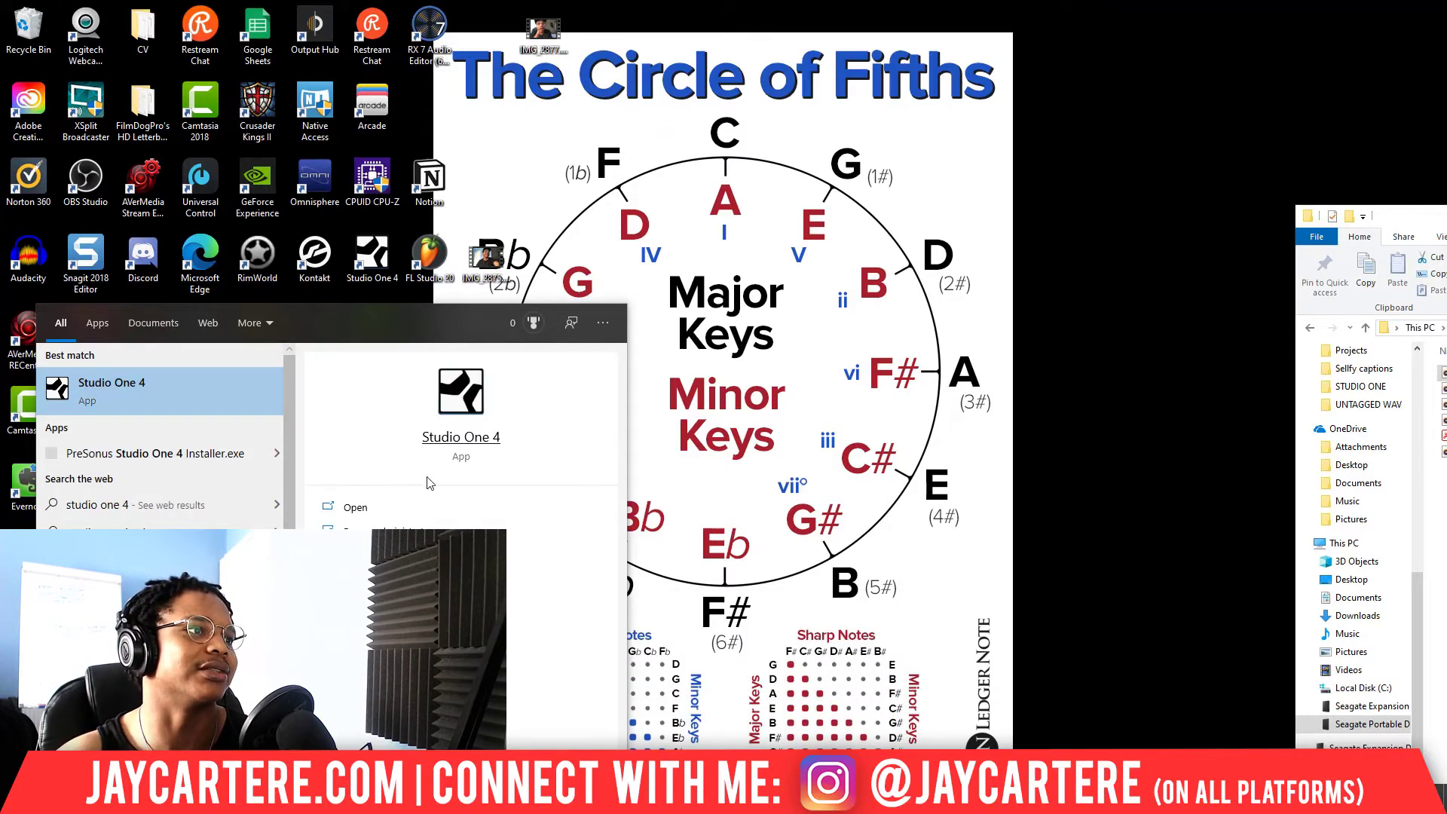
Step: Dismiss the search results and bring up the Start menu
left_click(776, 447)
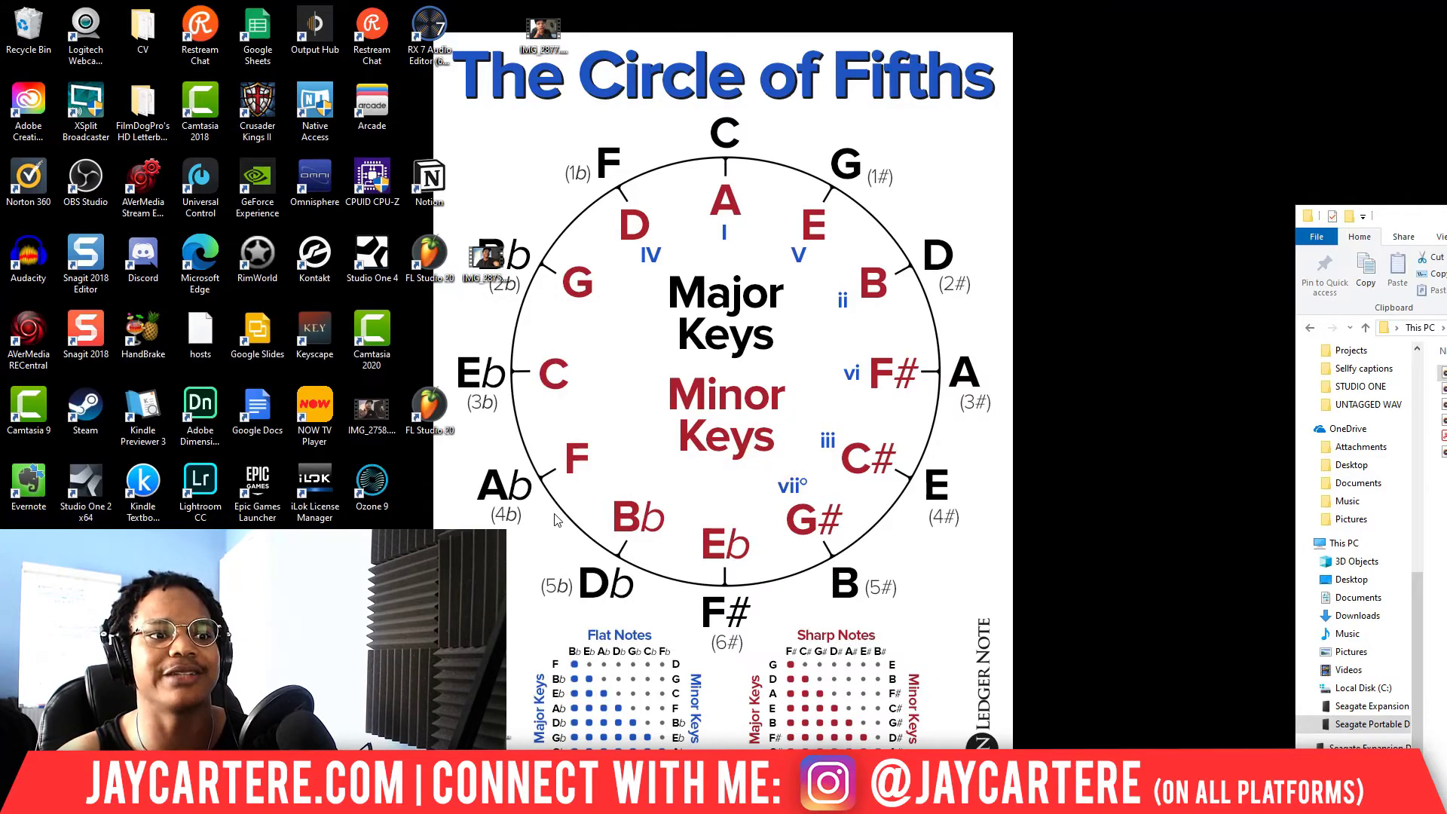
left_click(14, 797)
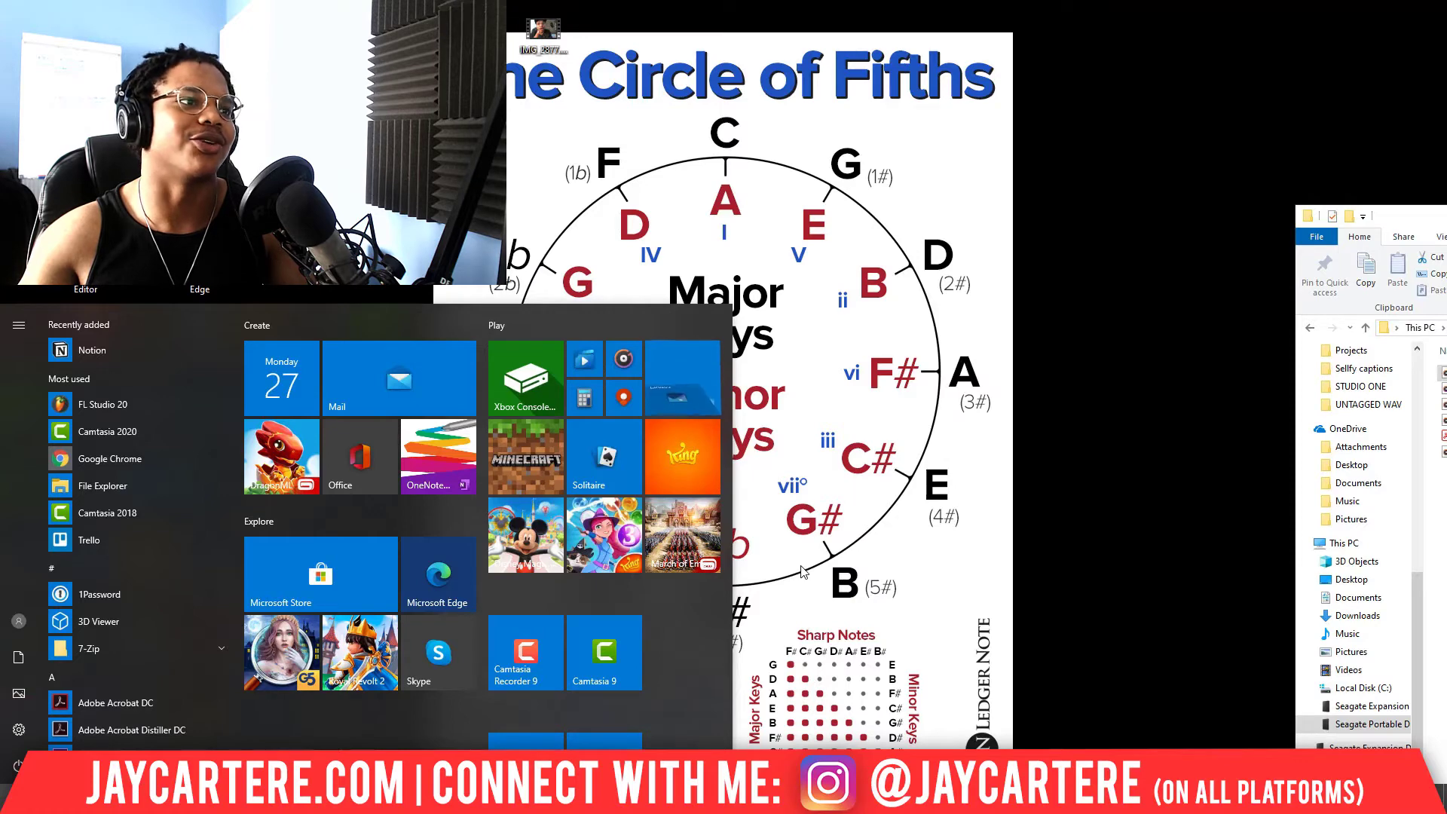
Step: Launch Windows Settings from the Start menu, reposition its window, and choose Apps
left_click(18, 729)
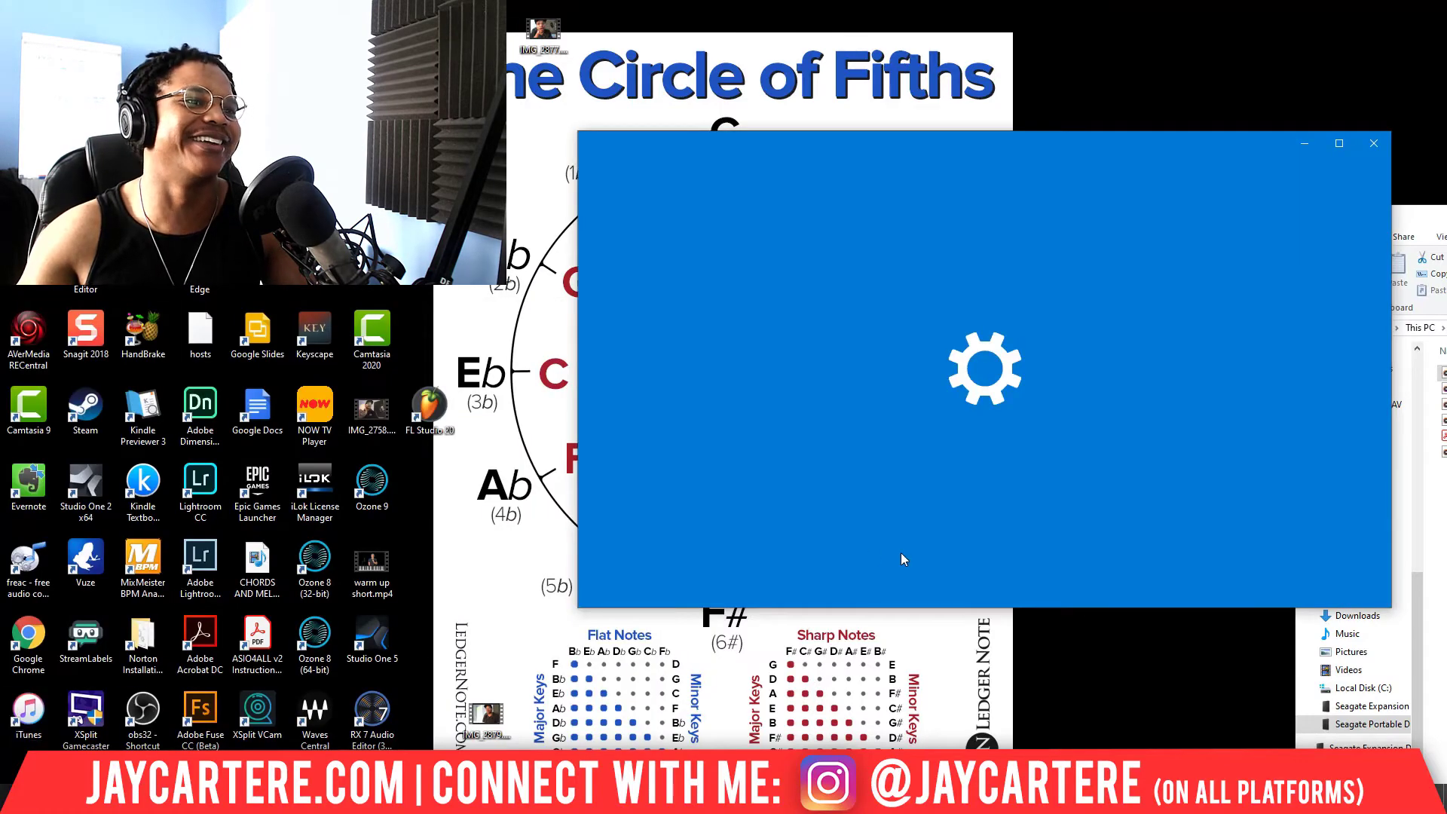
left_click(1197, 141)
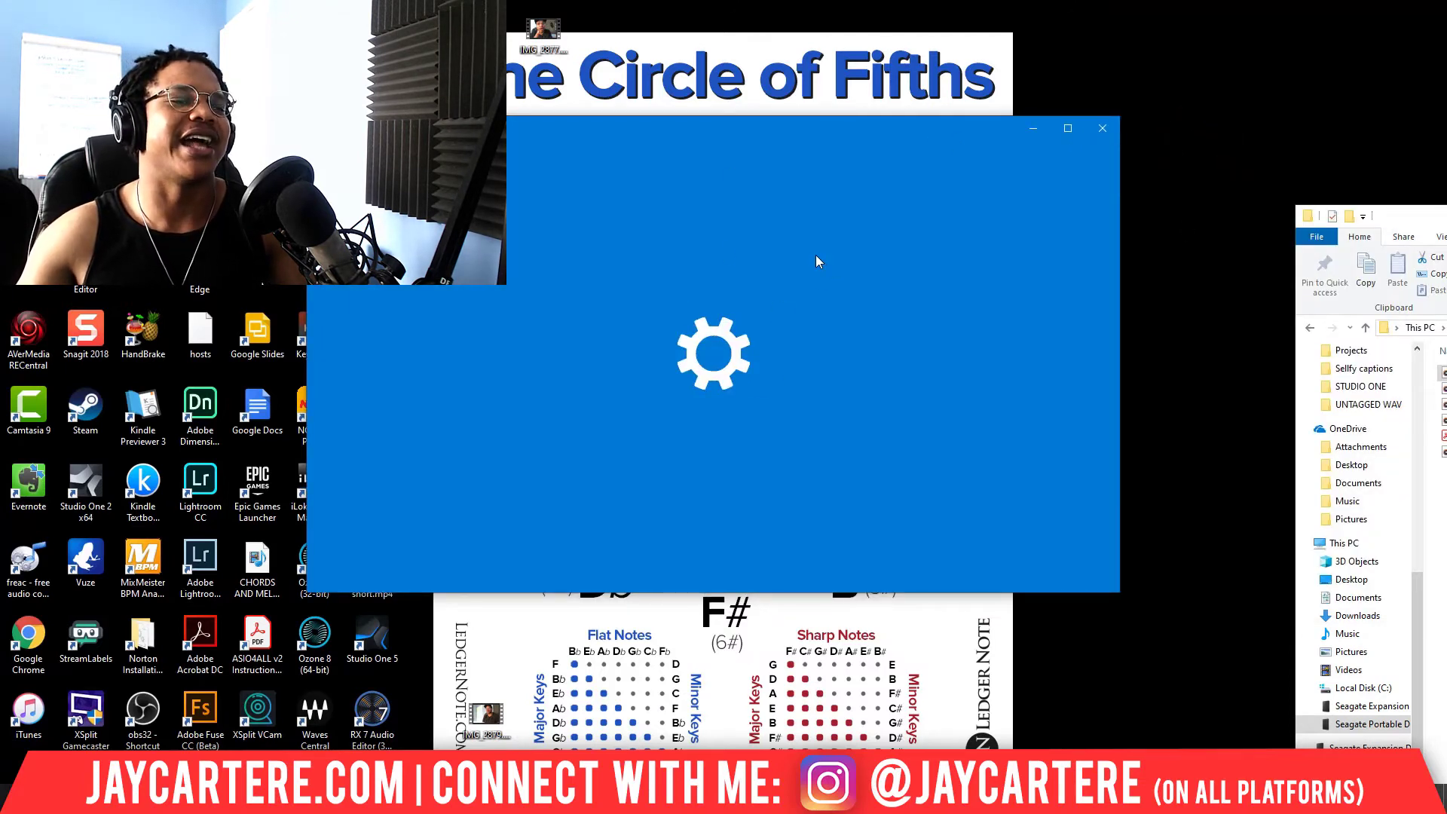
left_click(964, 131)
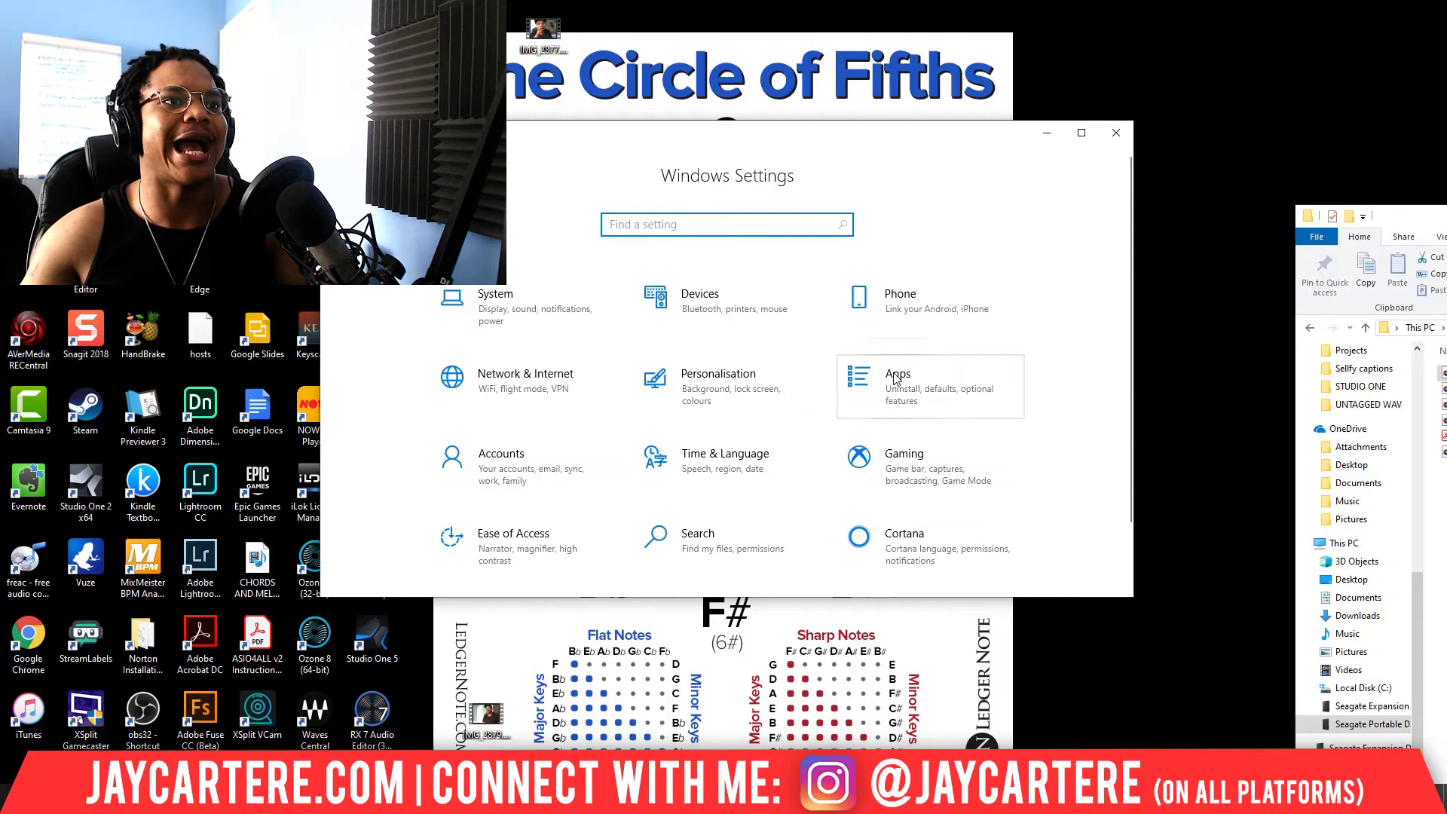
left_click(895, 378)
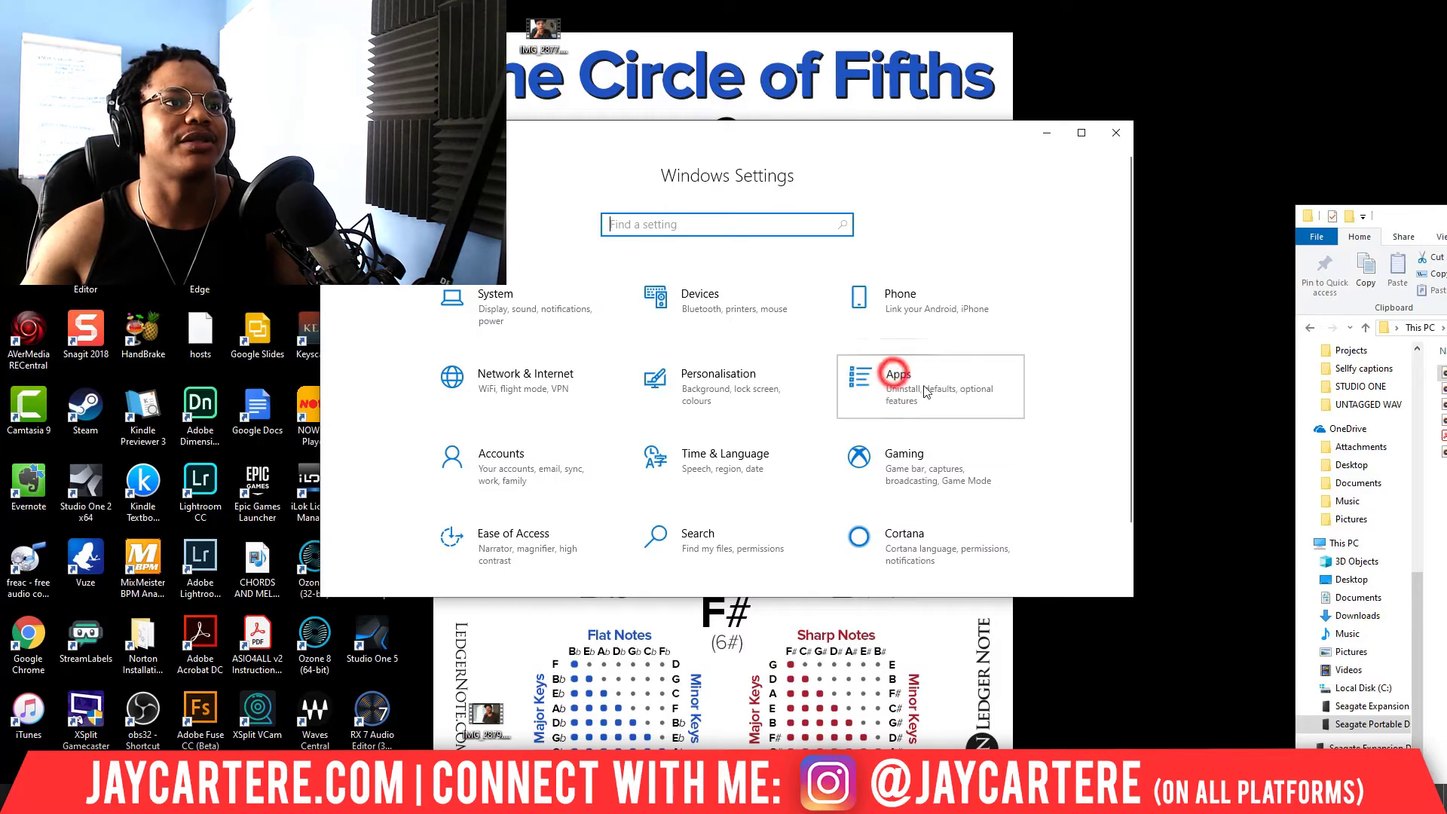
Step: Enter Apps & features, scroll its list, maximize then restore the window, and focus the search box
left_click(868, 383)
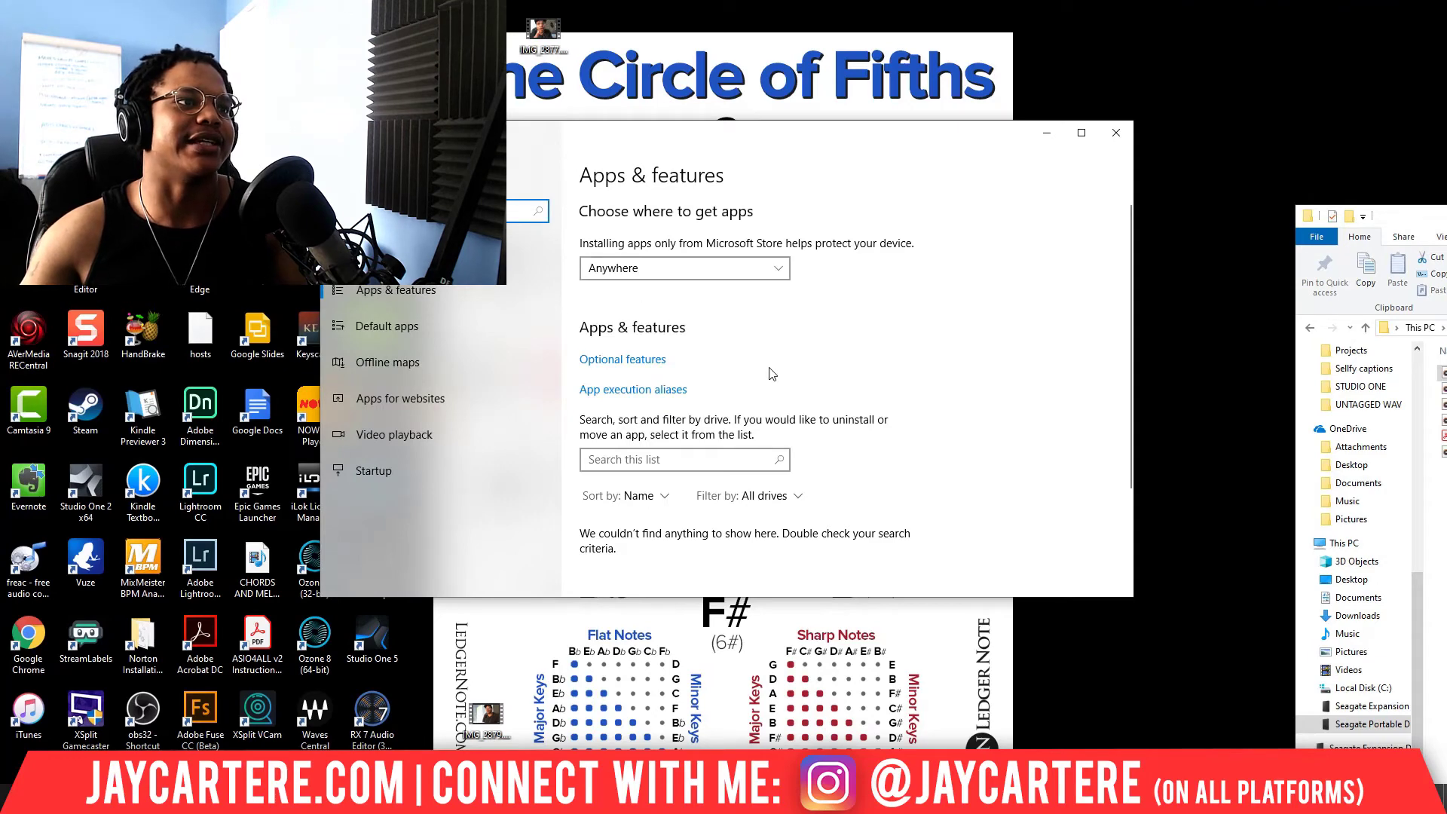
scroll(655, 305, "down", 2)
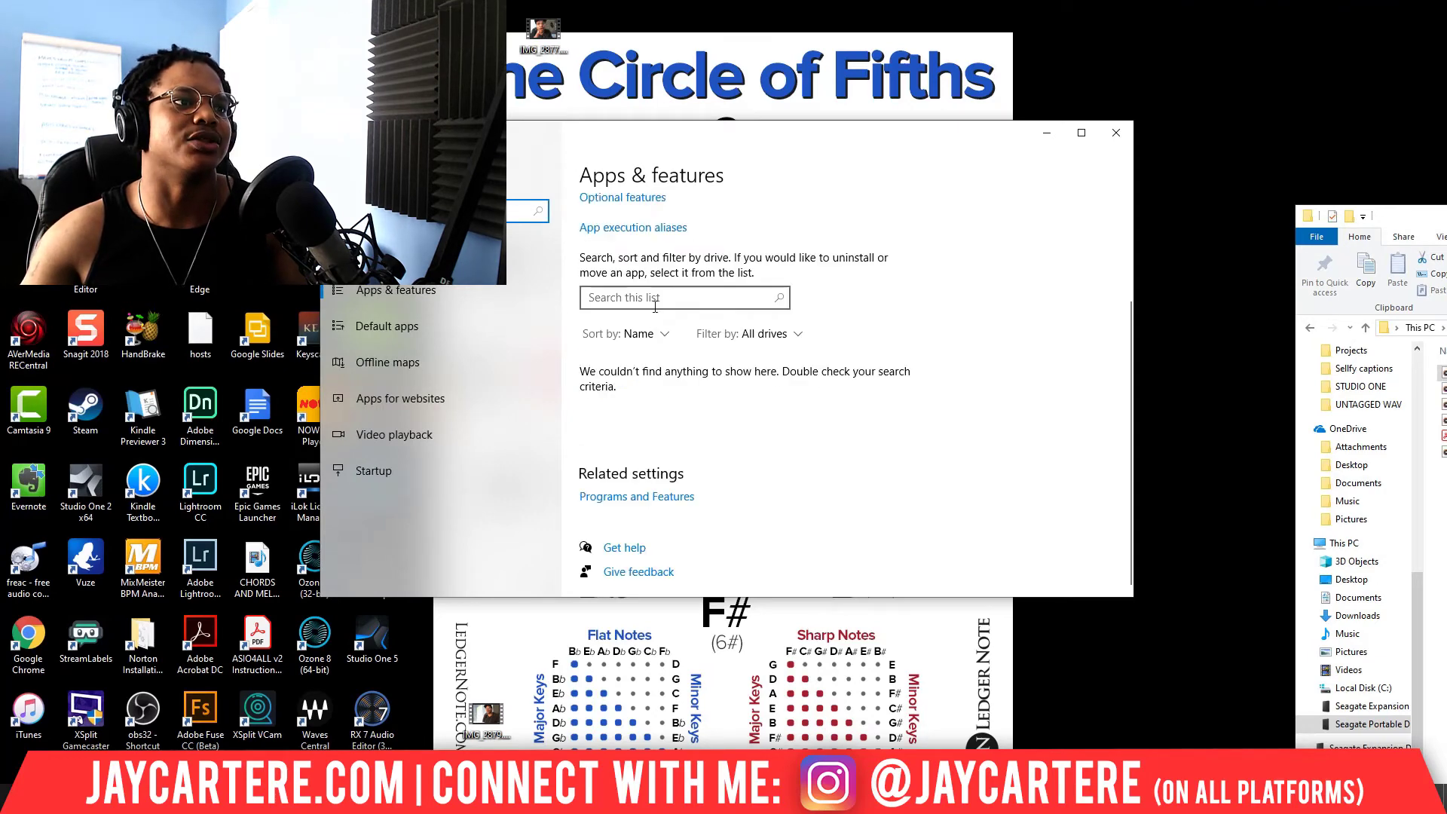
left_click(1081, 133)
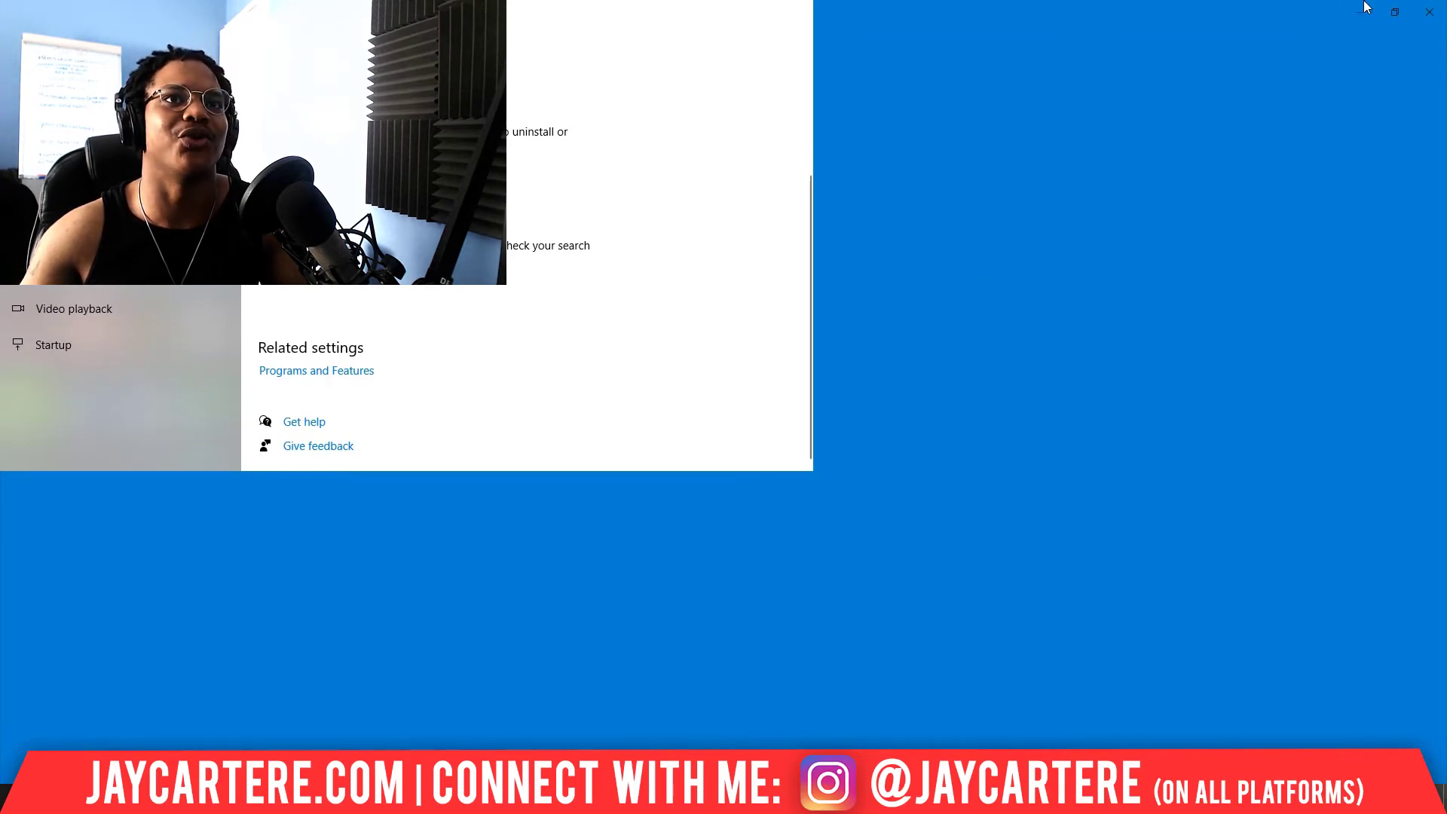
left_click(1394, 12)
left_click(655, 300)
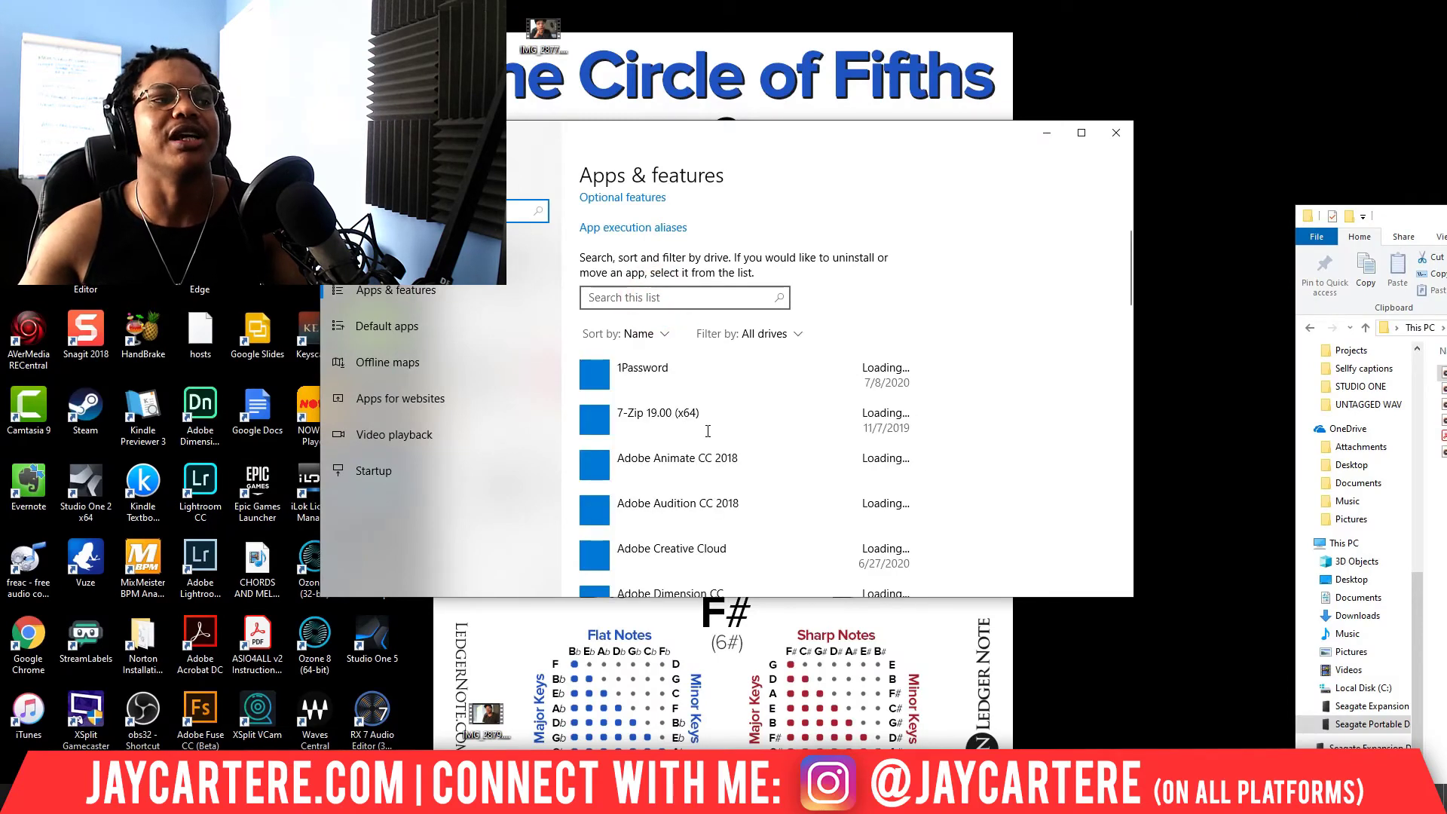
Step: Click around the app-list search area and nudge the Settings window left and lower
left_click(592, 295)
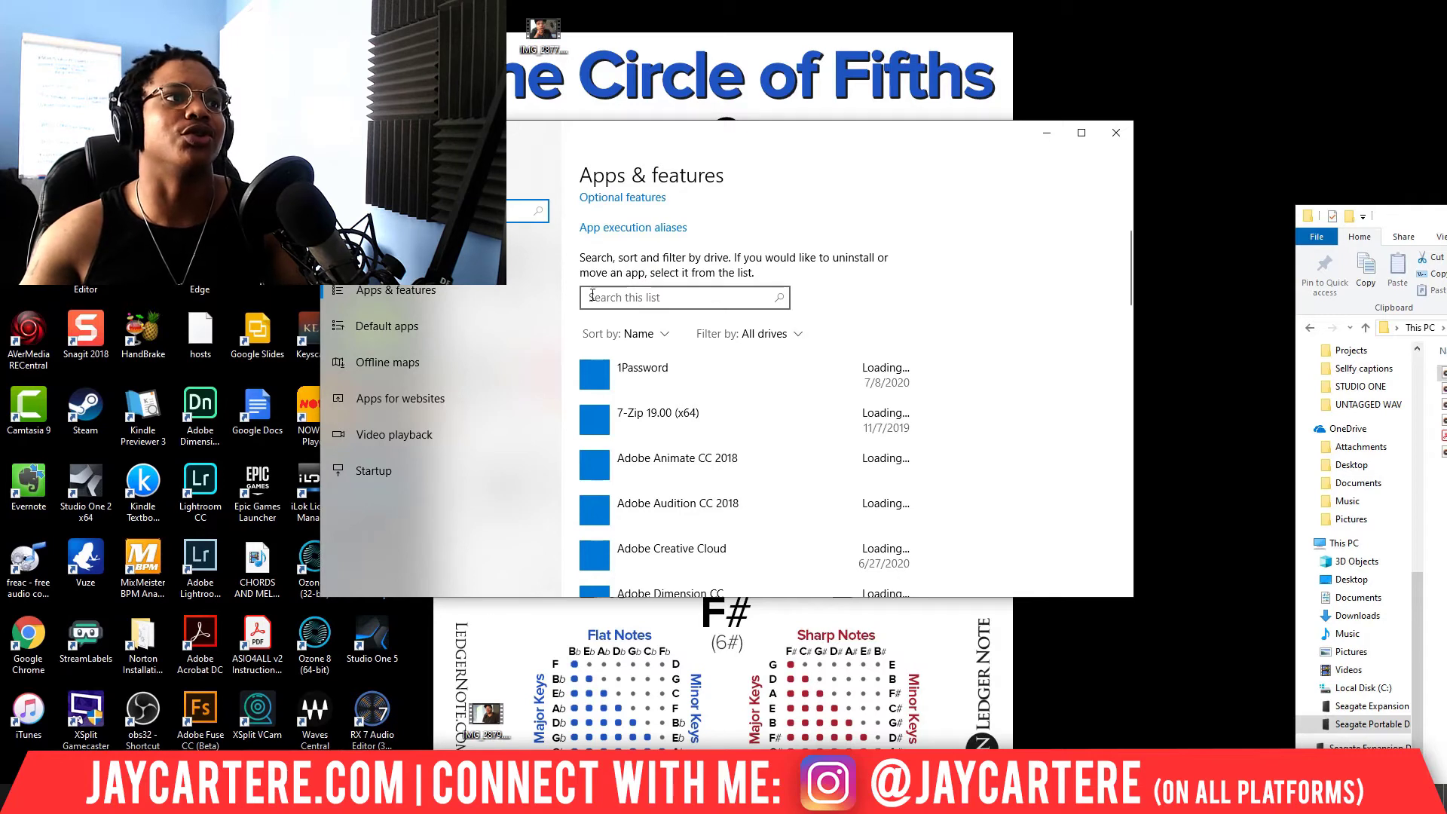
left_click(645, 297)
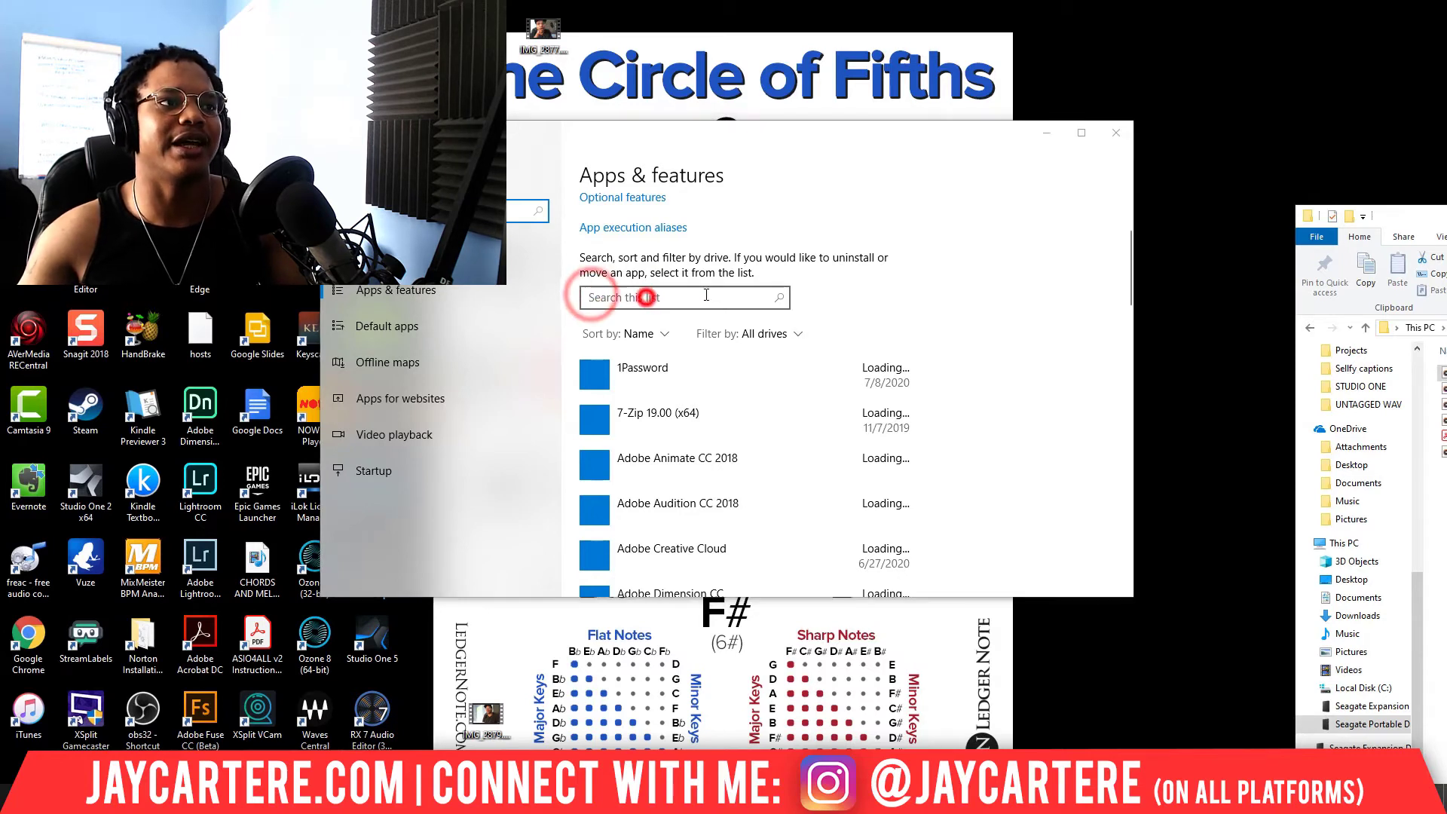
left_click(764, 301)
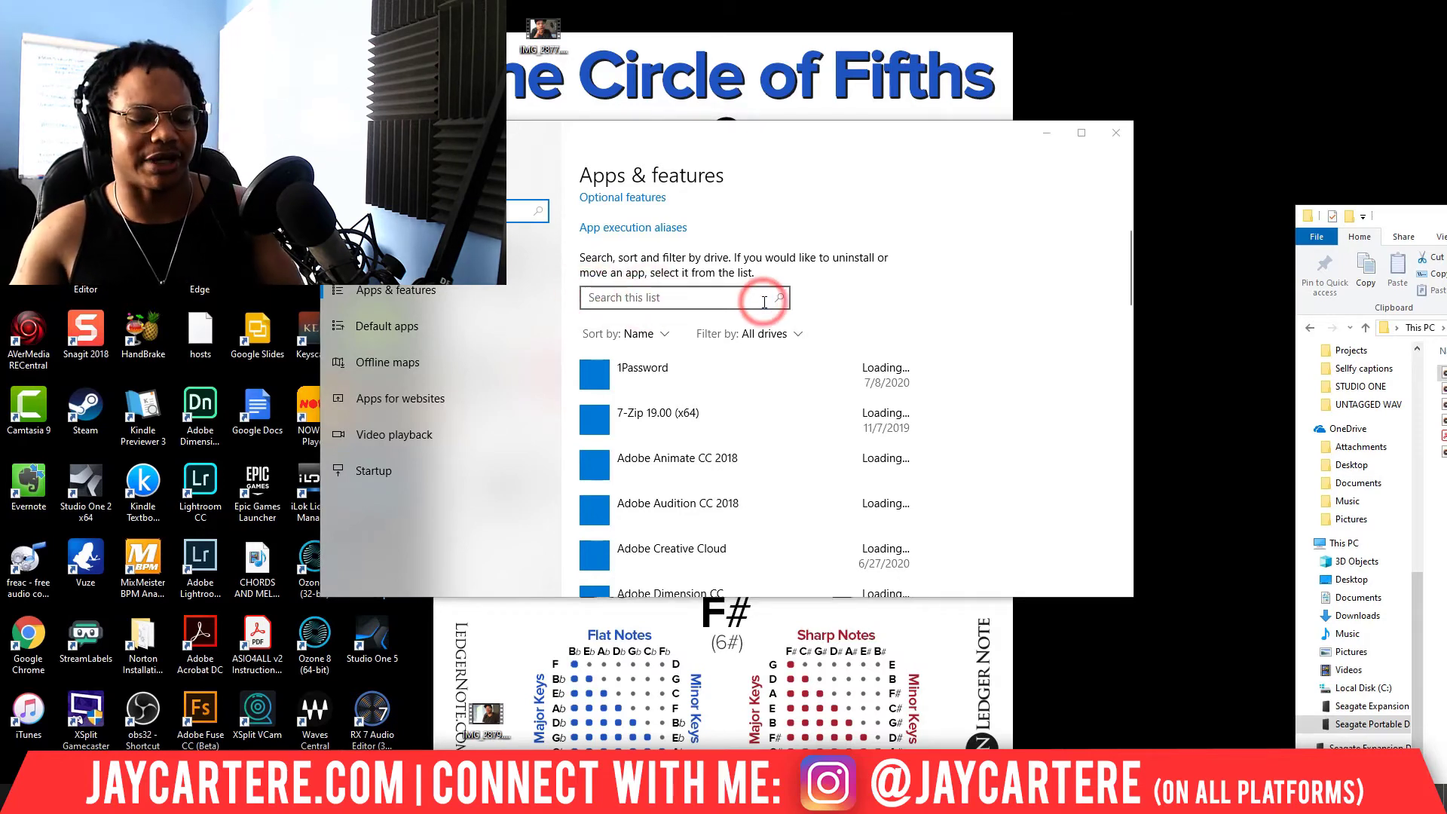
left_click(641, 296)
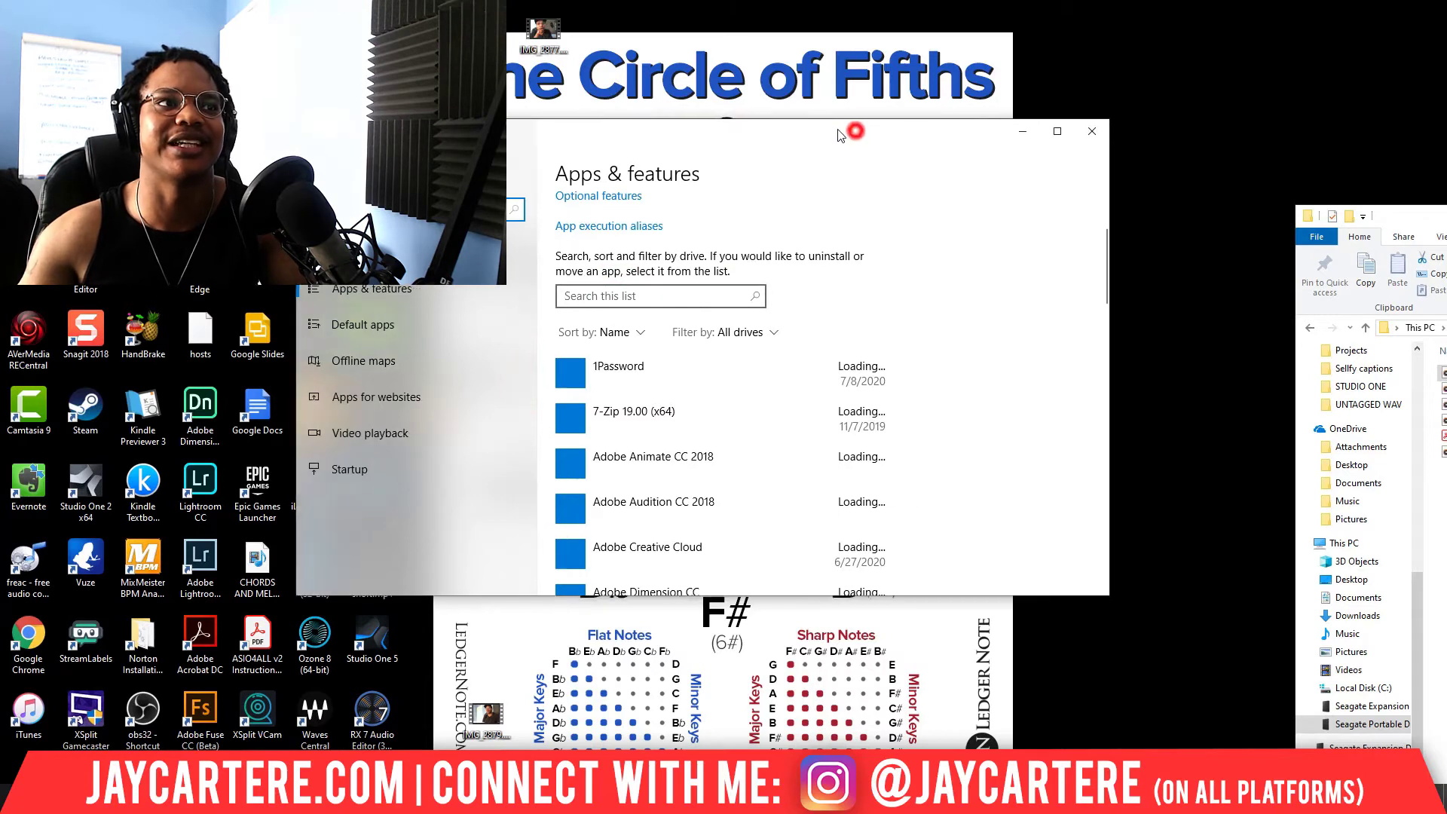
left_click_drag(878, 129, 852, 128)
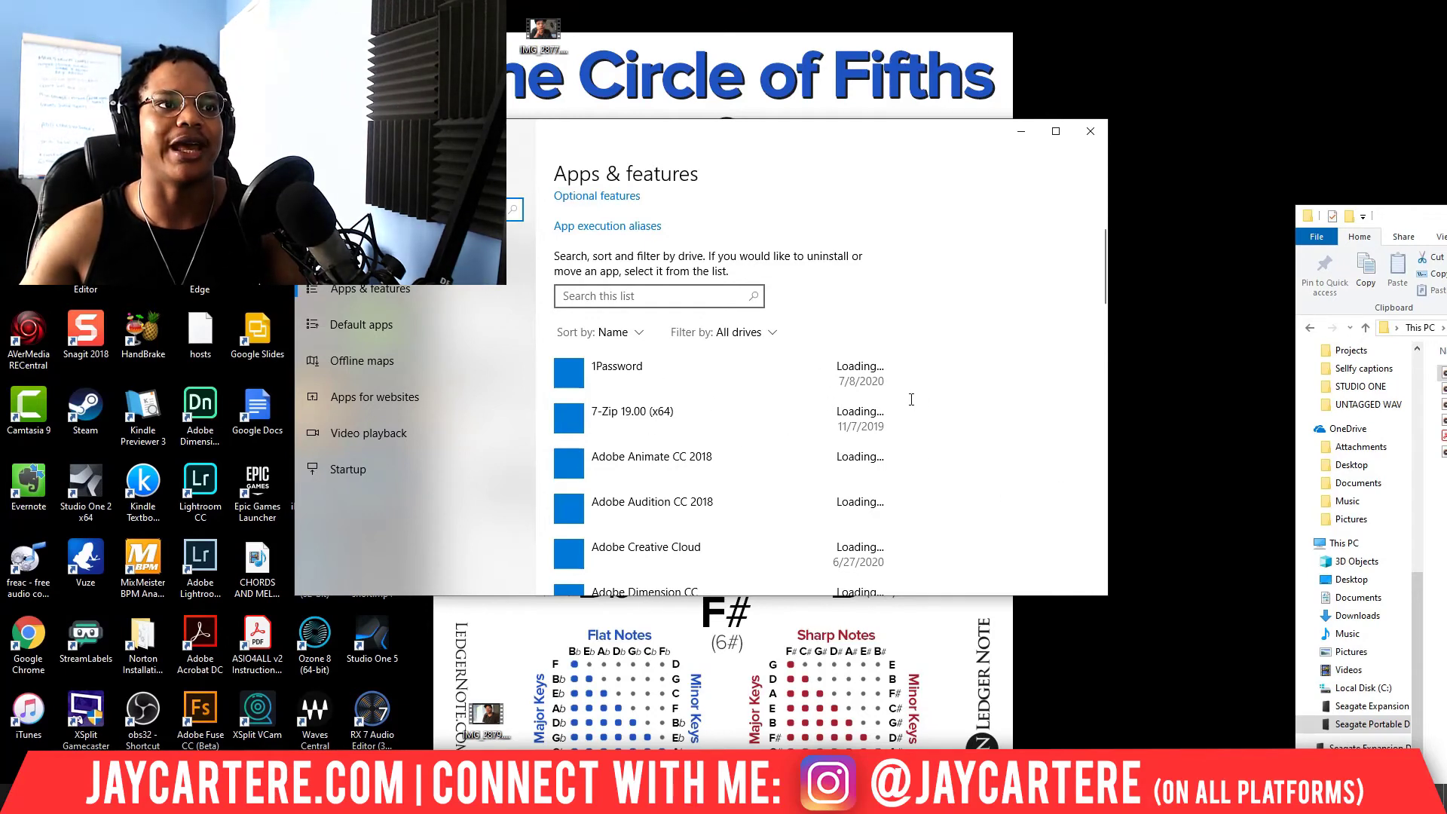
left_click_drag(936, 136, 933, 173)
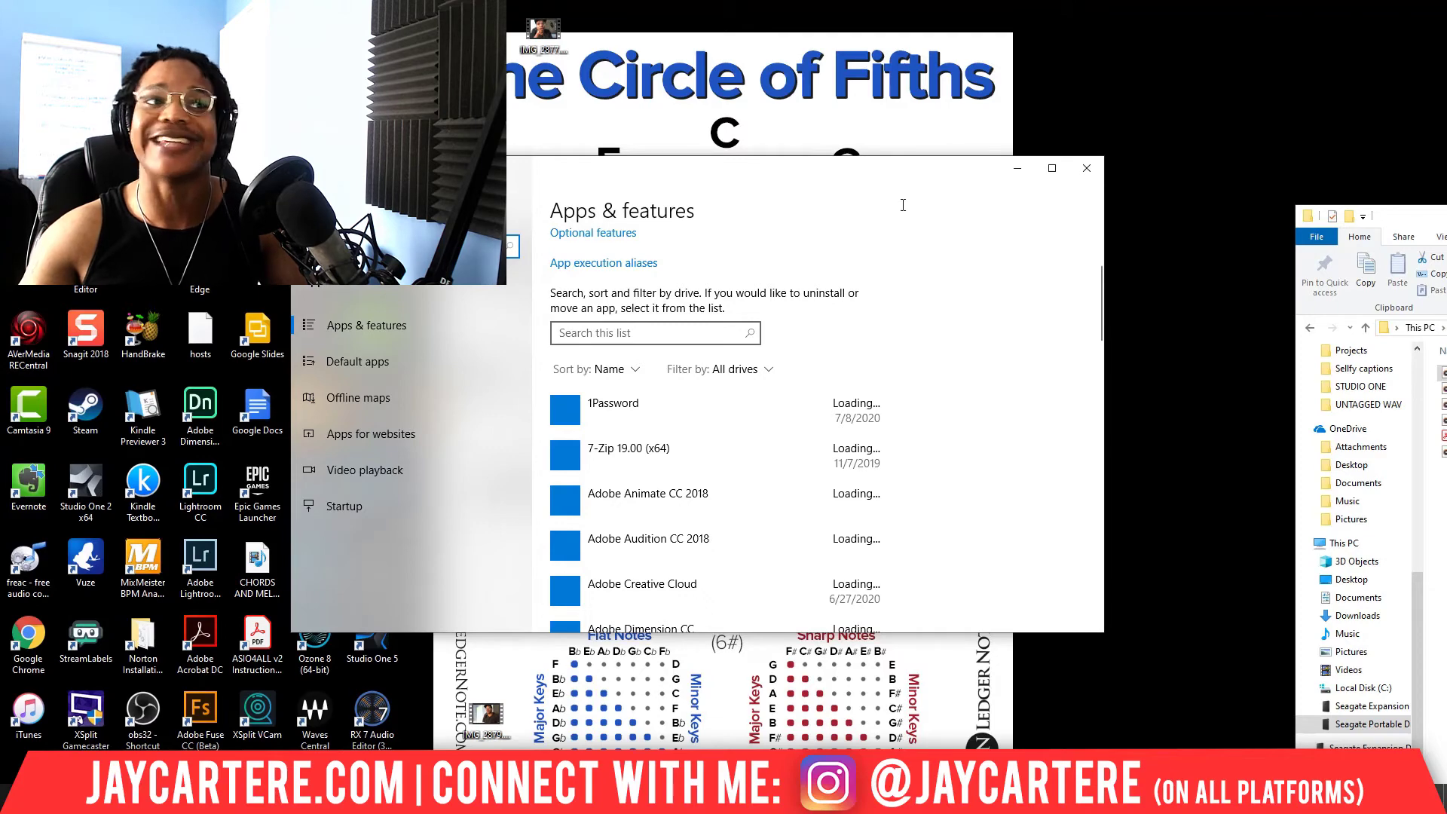
Step: Scroll the installed-apps list until sizes such as 5.96 GB for Adobe Acrobat DC appear
left_click(679, 336)
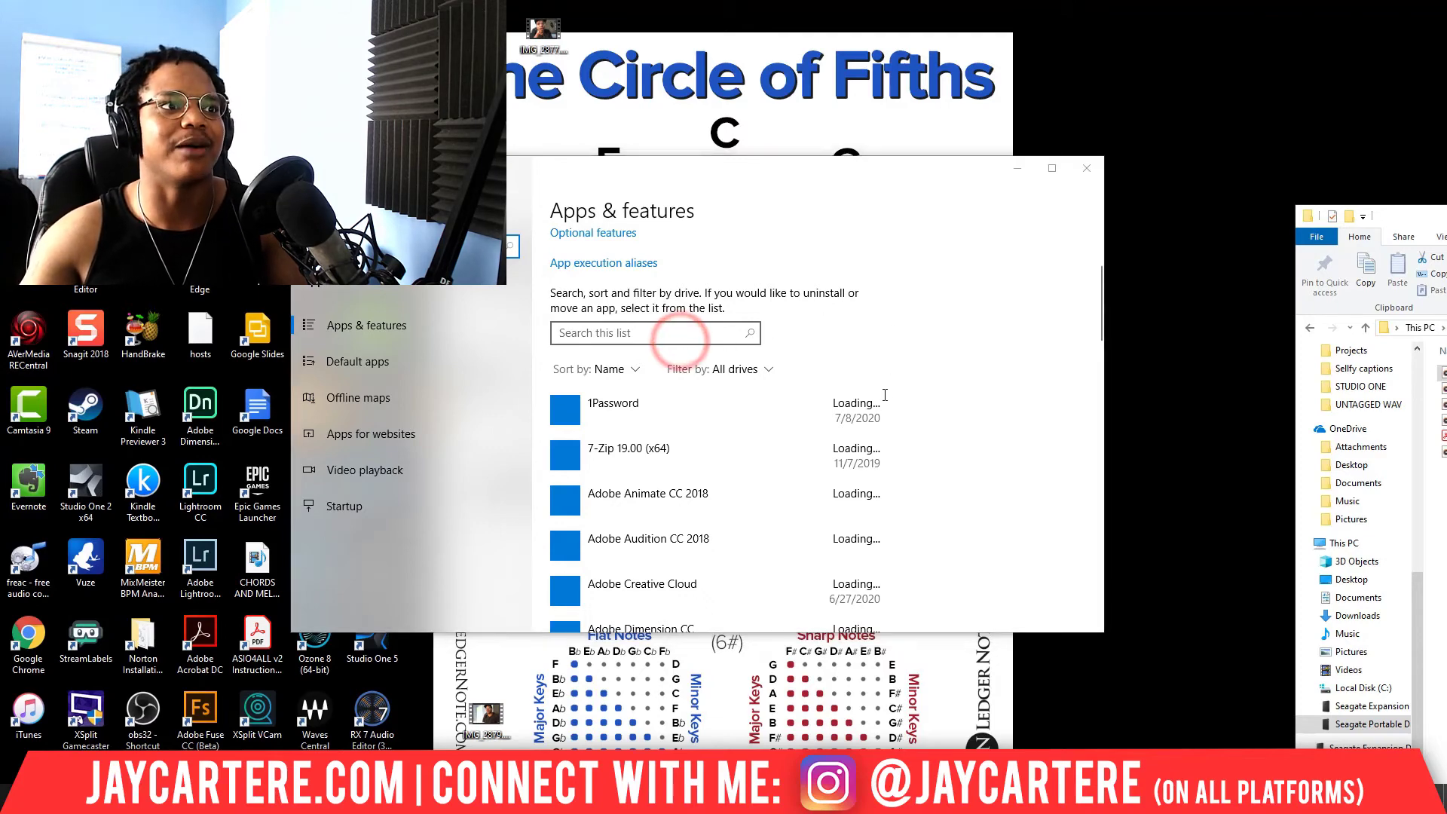
scroll(806, 454, "down", 10)
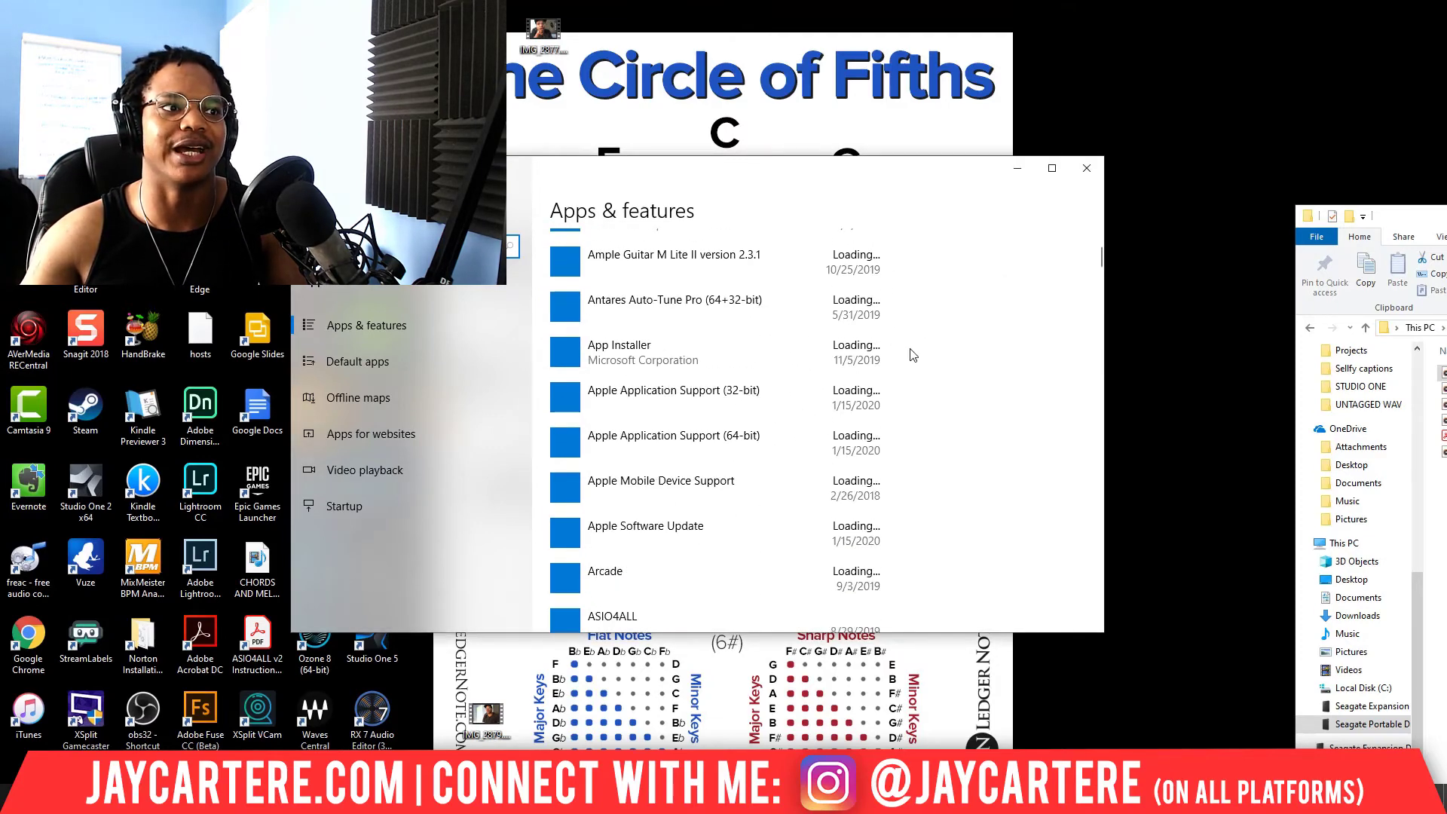
scroll(858, 347, "up", 15)
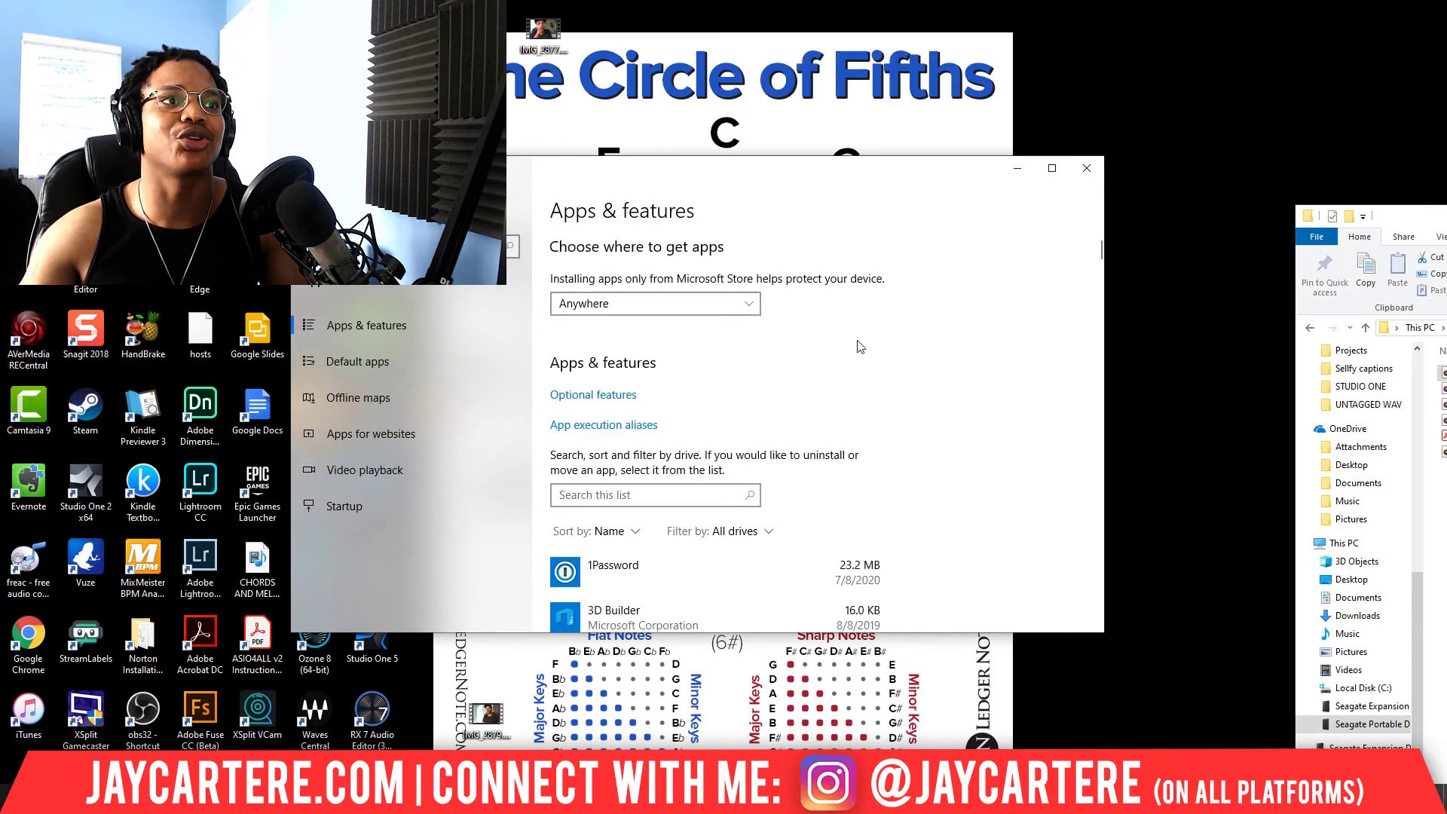
scroll(753, 369, "down", 3)
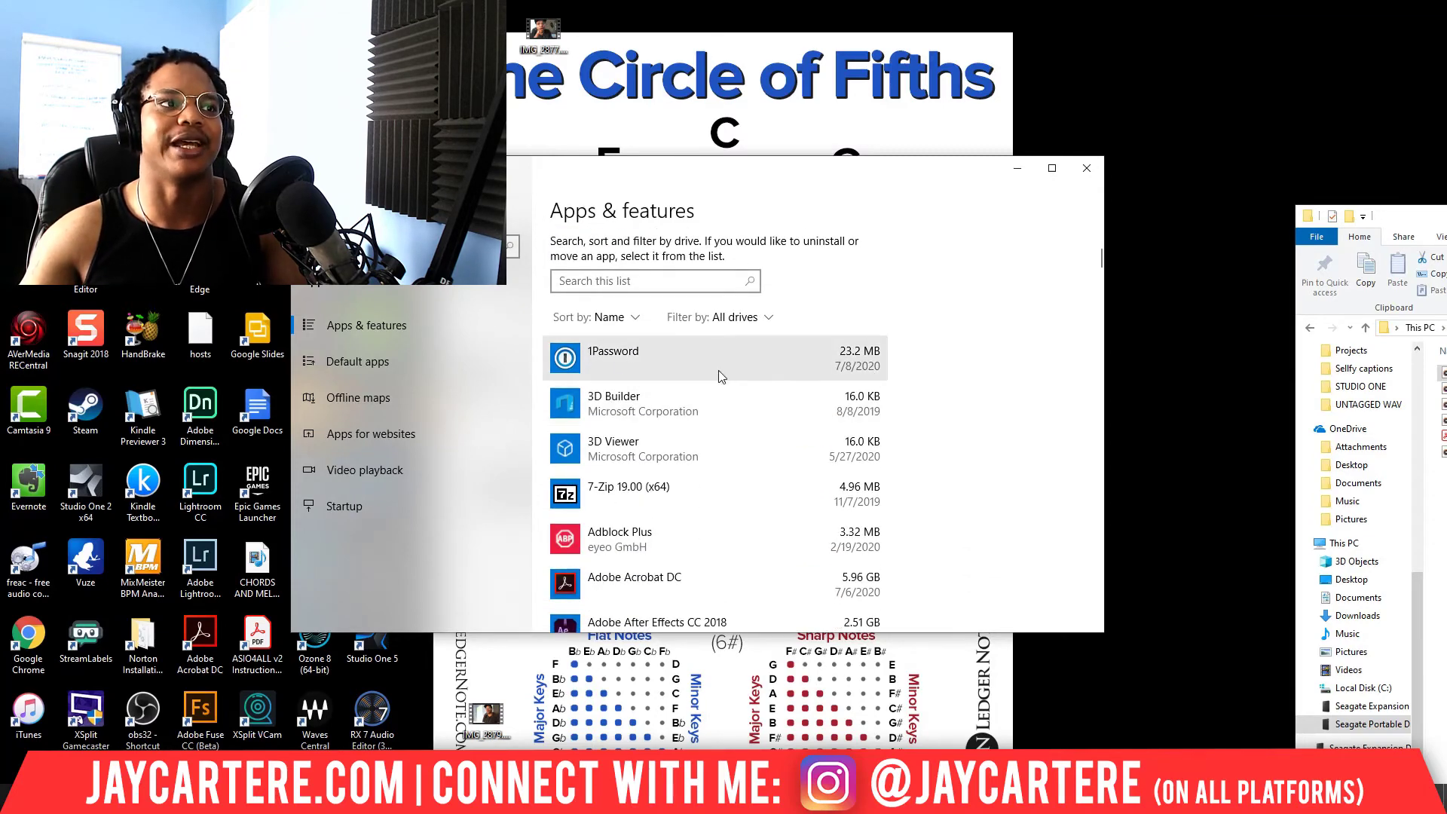
scroll(723, 403, "down", 8)
scroll(753, 387, "up", 12)
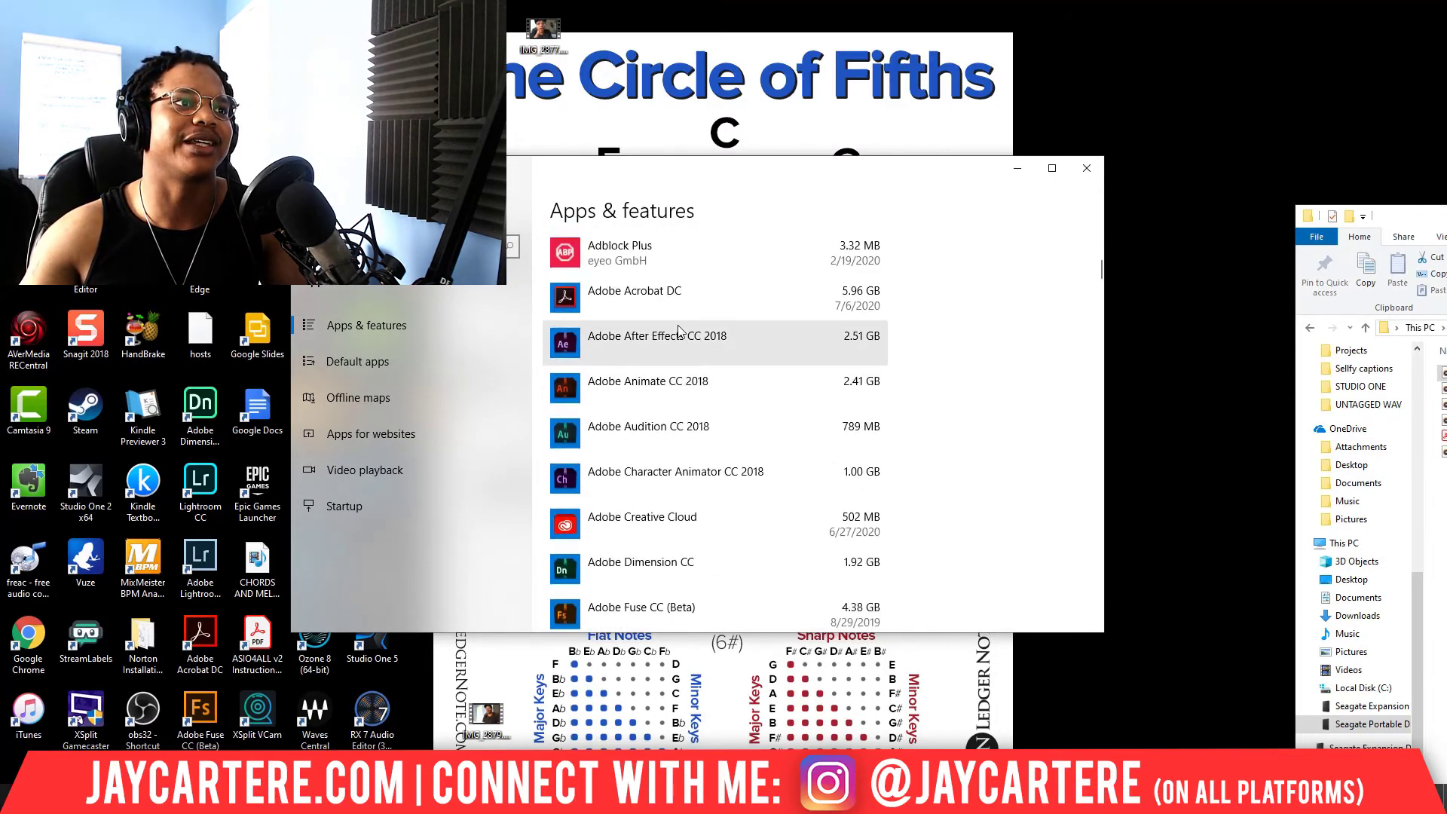
Step: Filter installed apps by 'studio one 4' and expand the PreSonus Studio One 4 (4.6.1.55987) entry
left_click(616, 494)
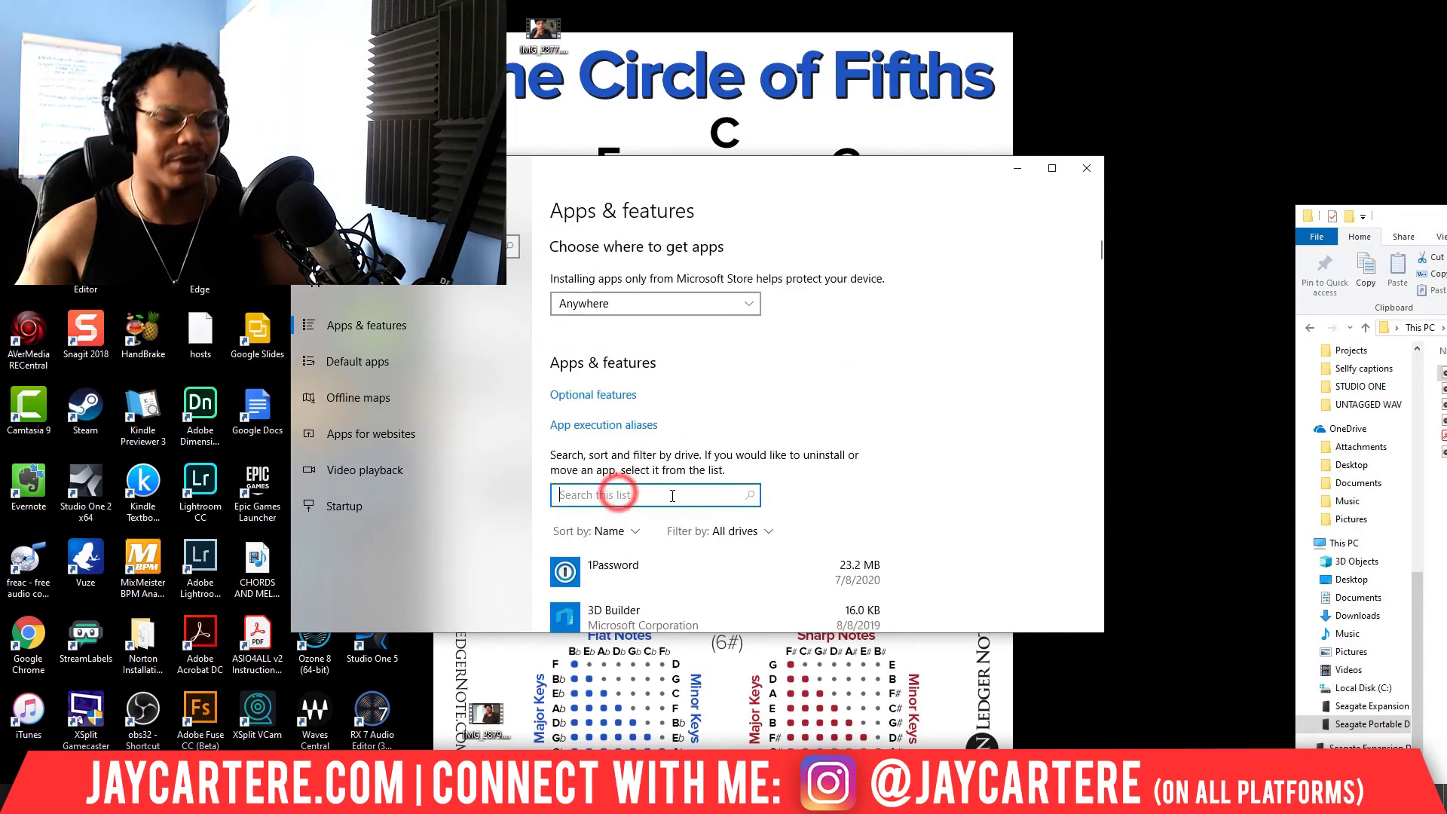
type("studio")
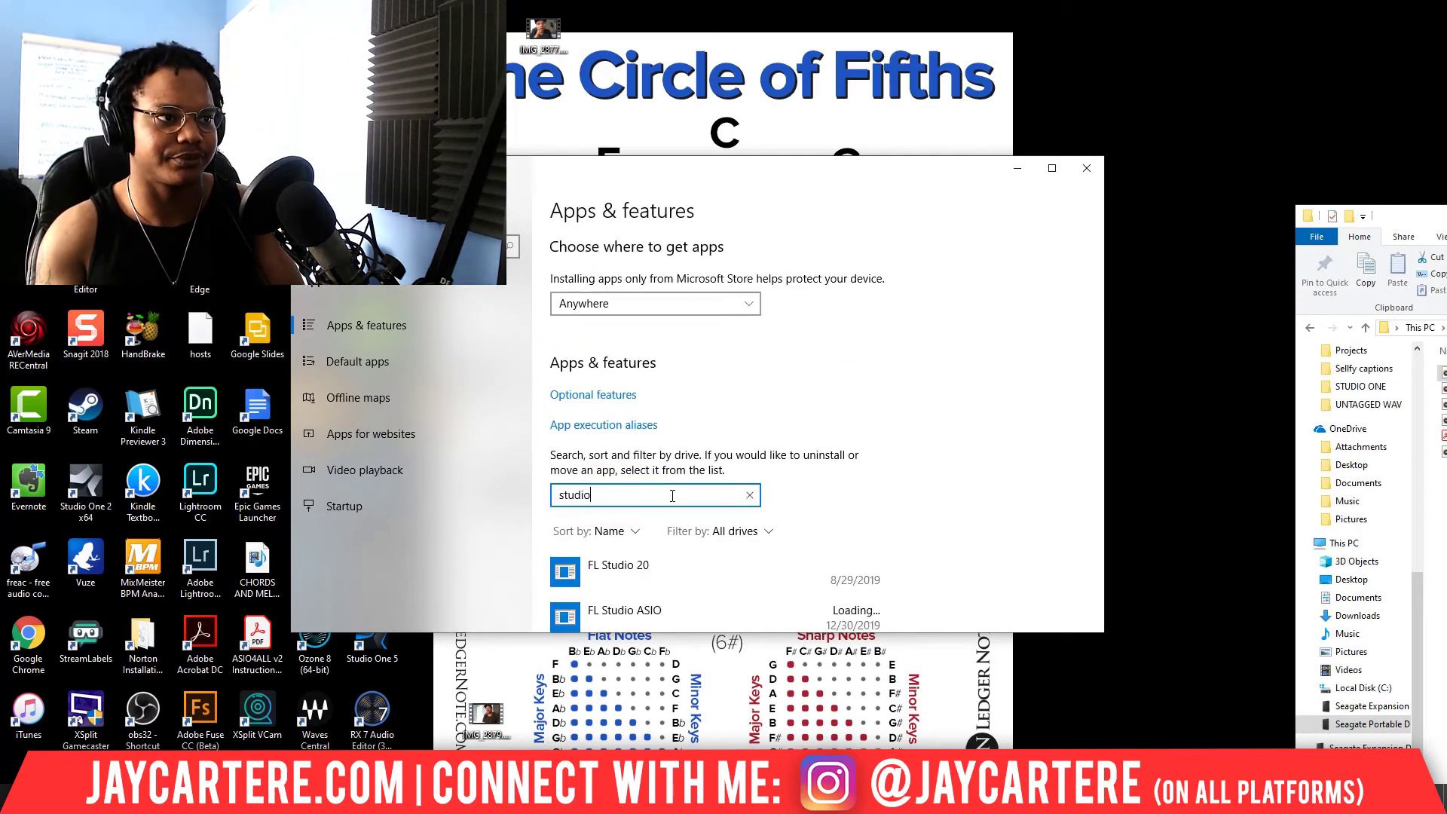
type(" one 4")
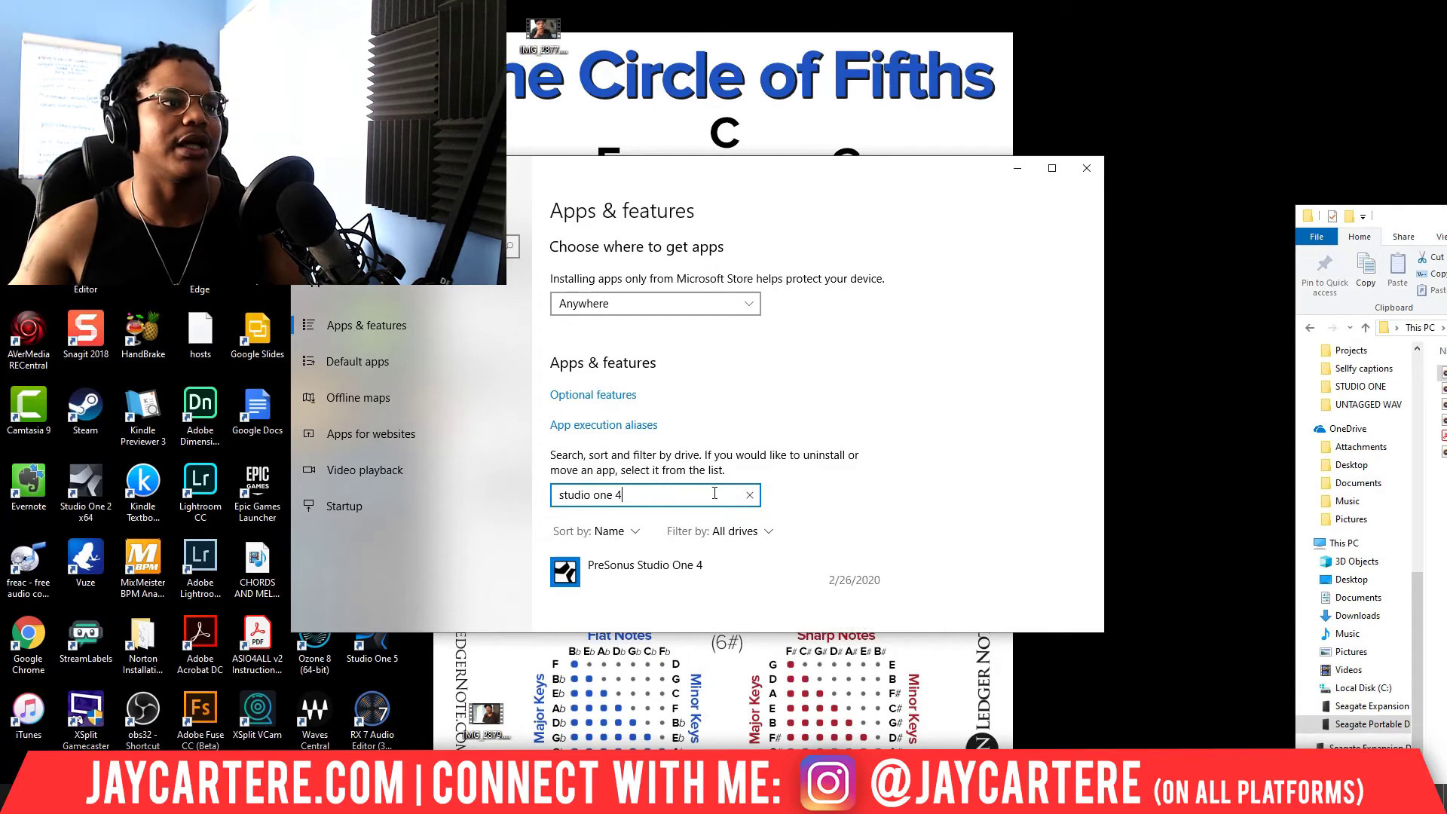
left_click(653, 572)
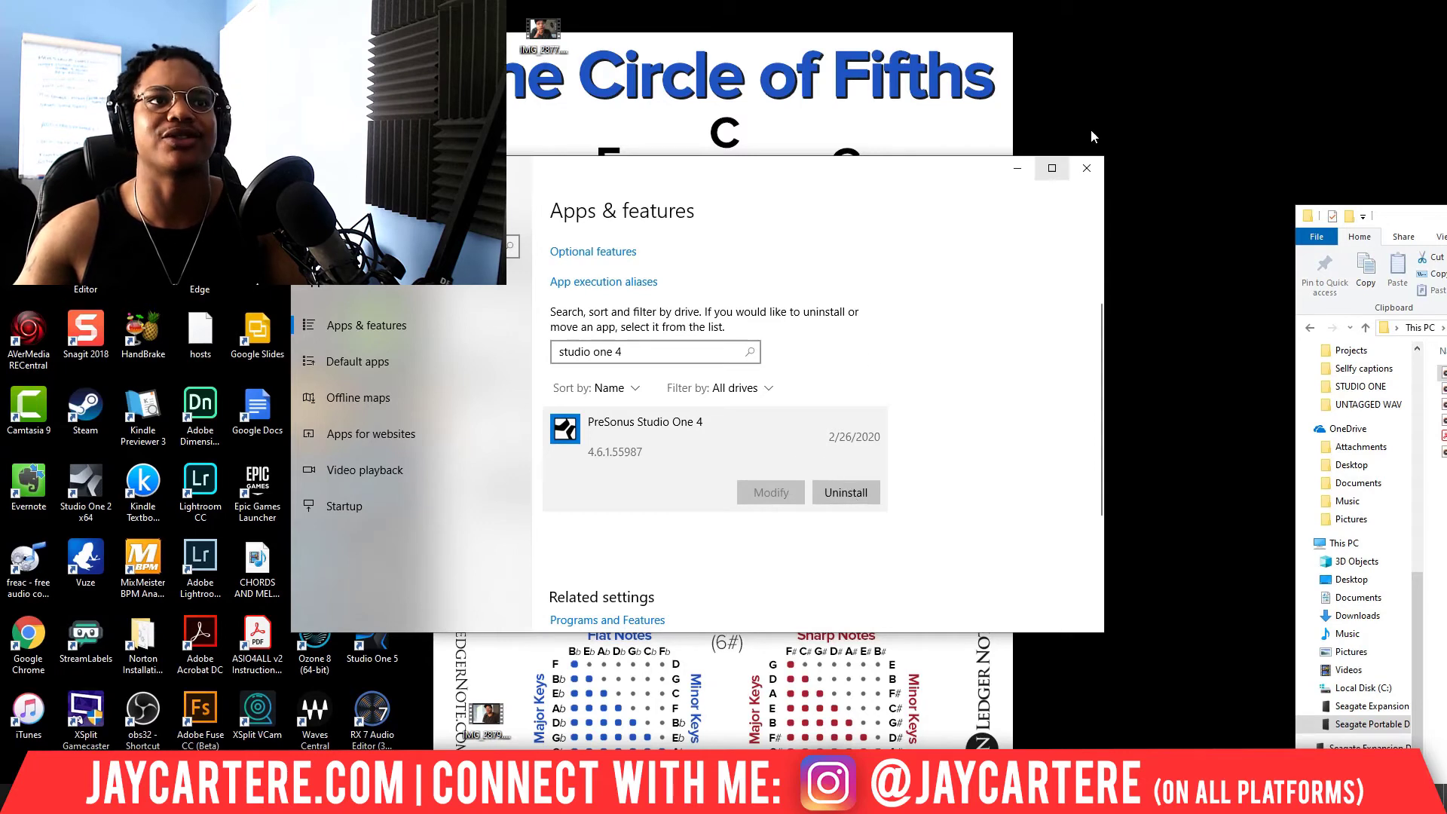
Step: Minimize the Settings window showing Studio One 4 to reveal the desktop and Circle of Fifths image
left_click(1018, 172)
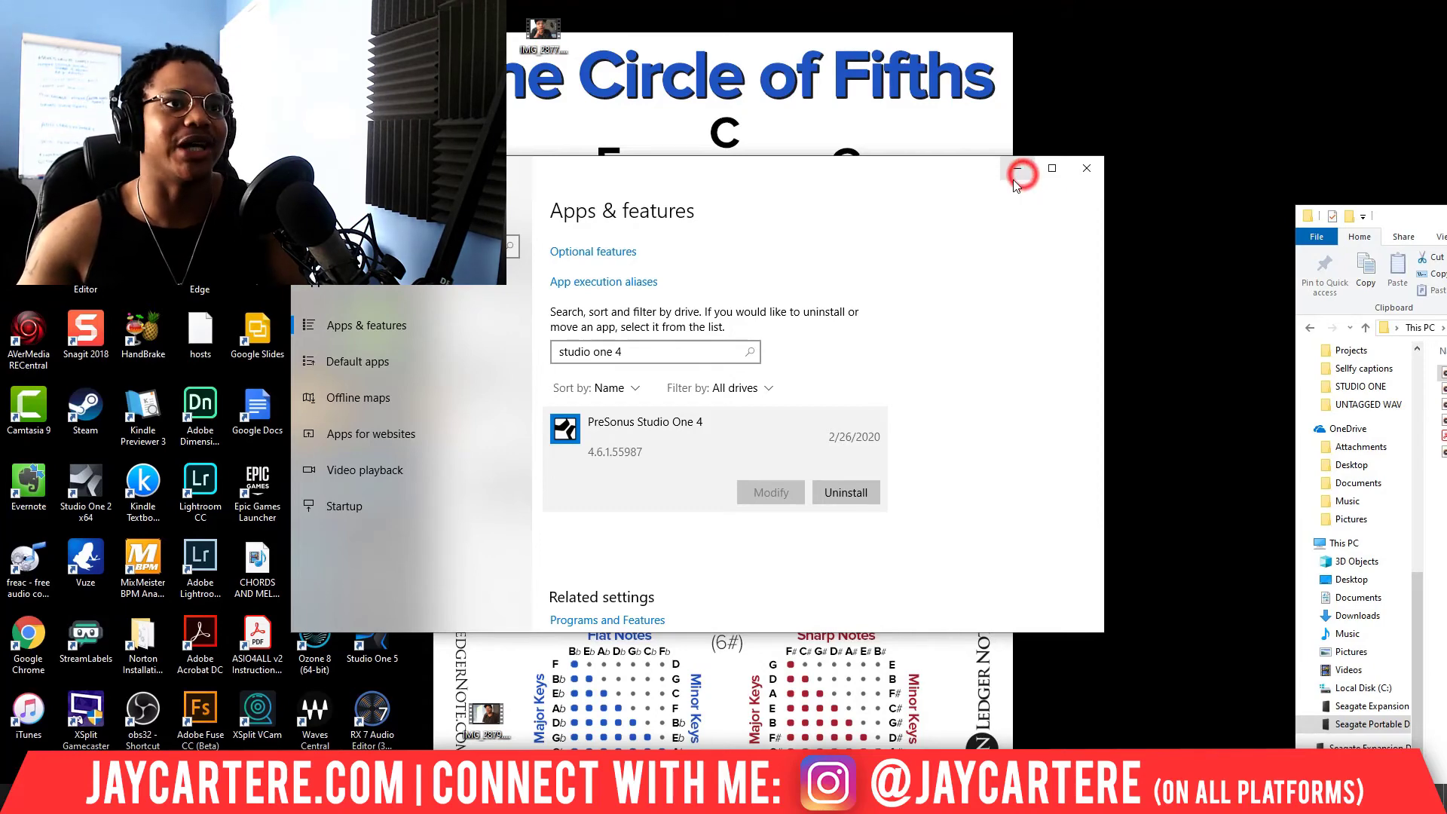